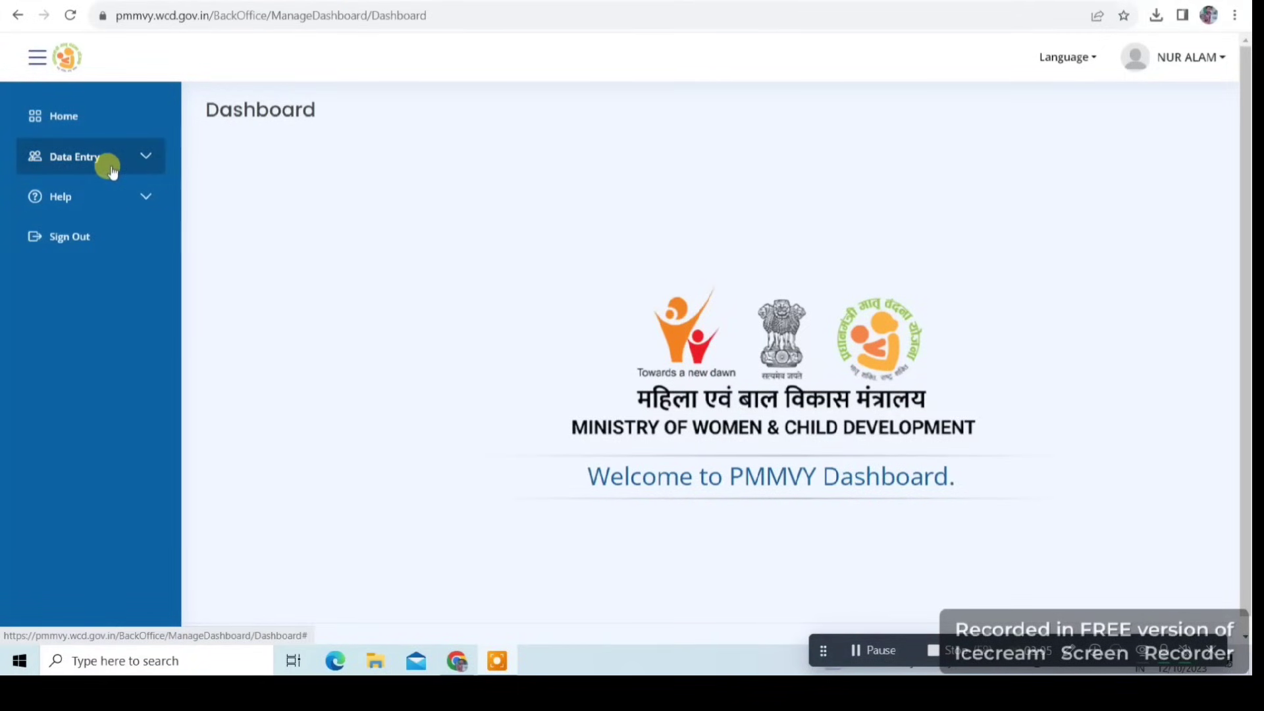
Open the Beneficiary Registration form and look over its sections.
click(112, 170)
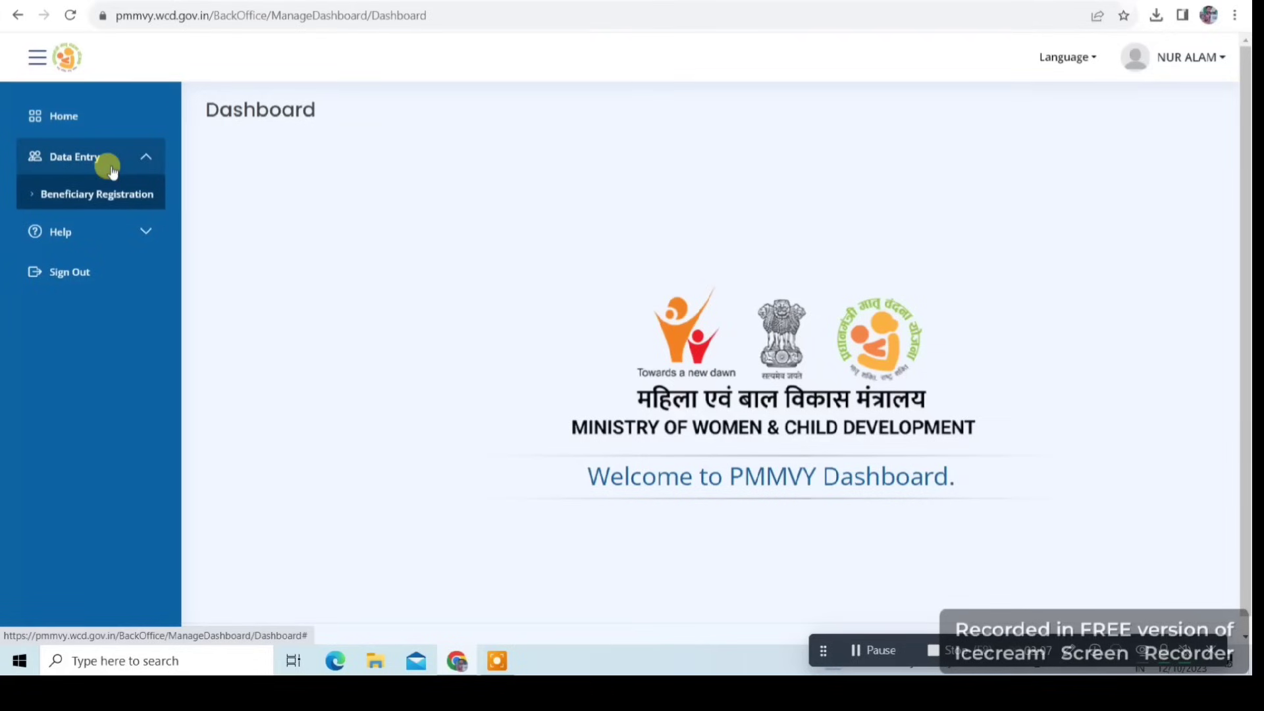
click(58, 199)
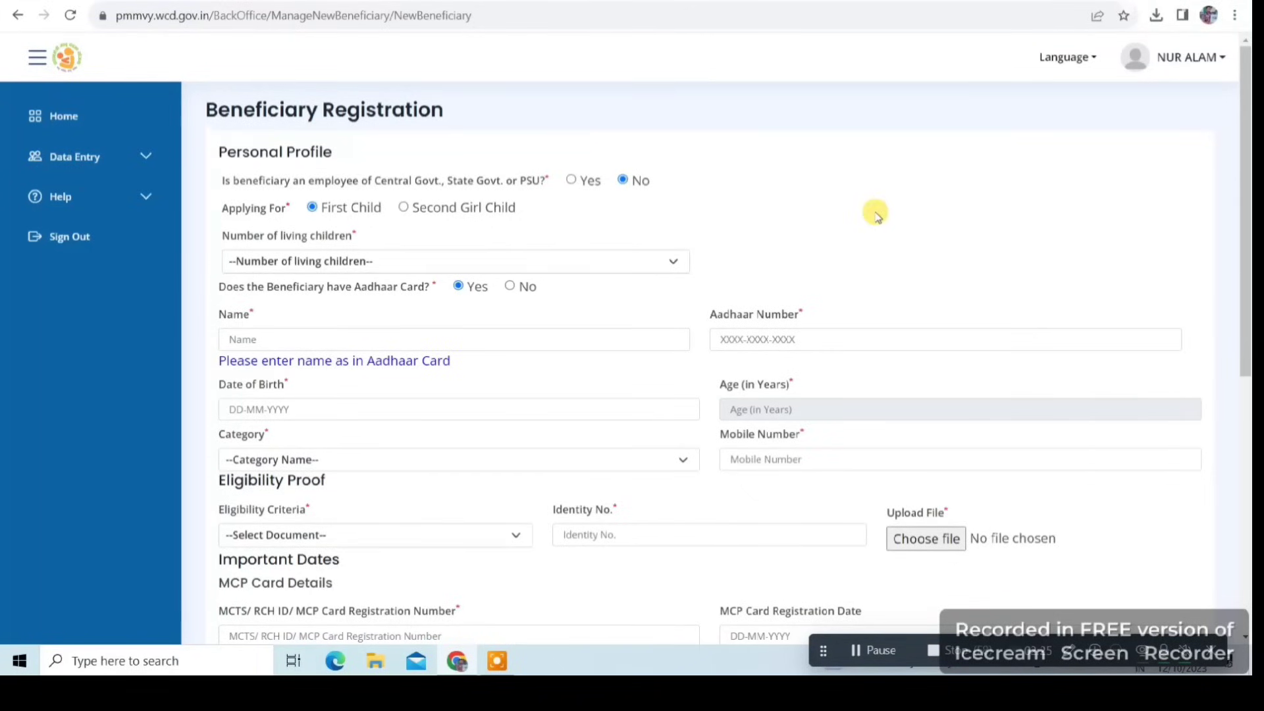
scroll(876, 214, down, 7)
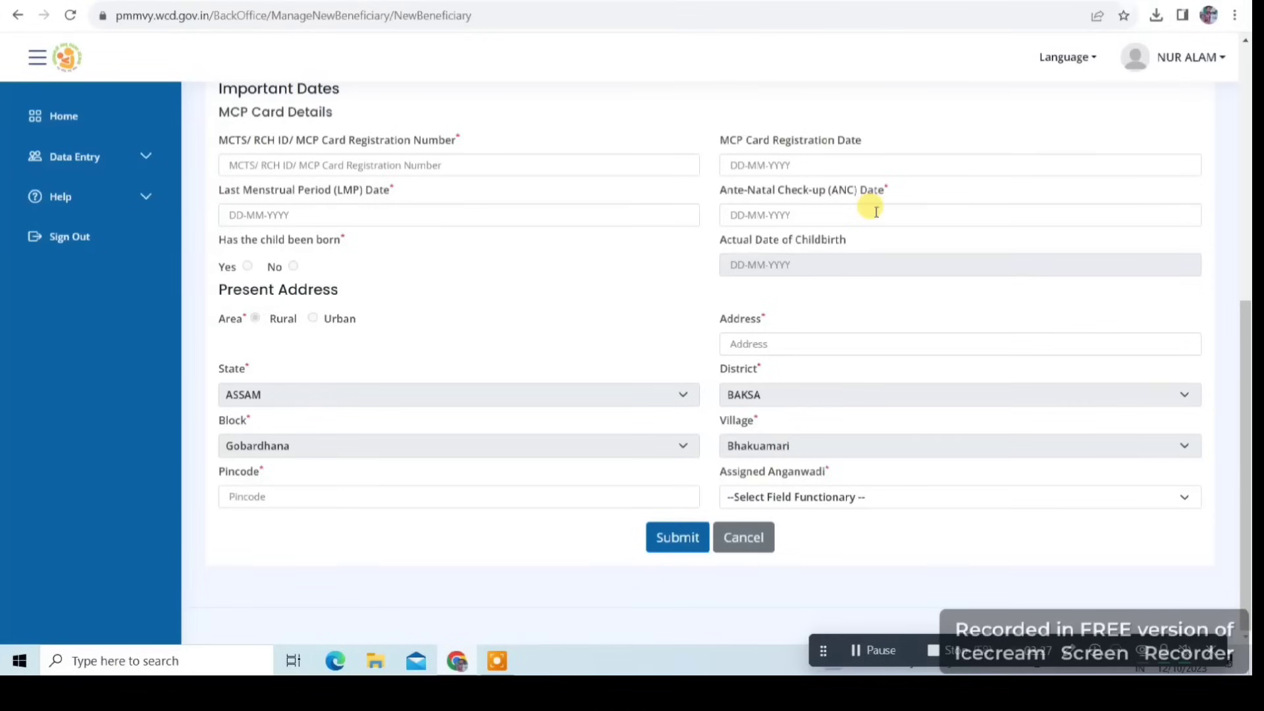
scroll(876, 212, up, 7)
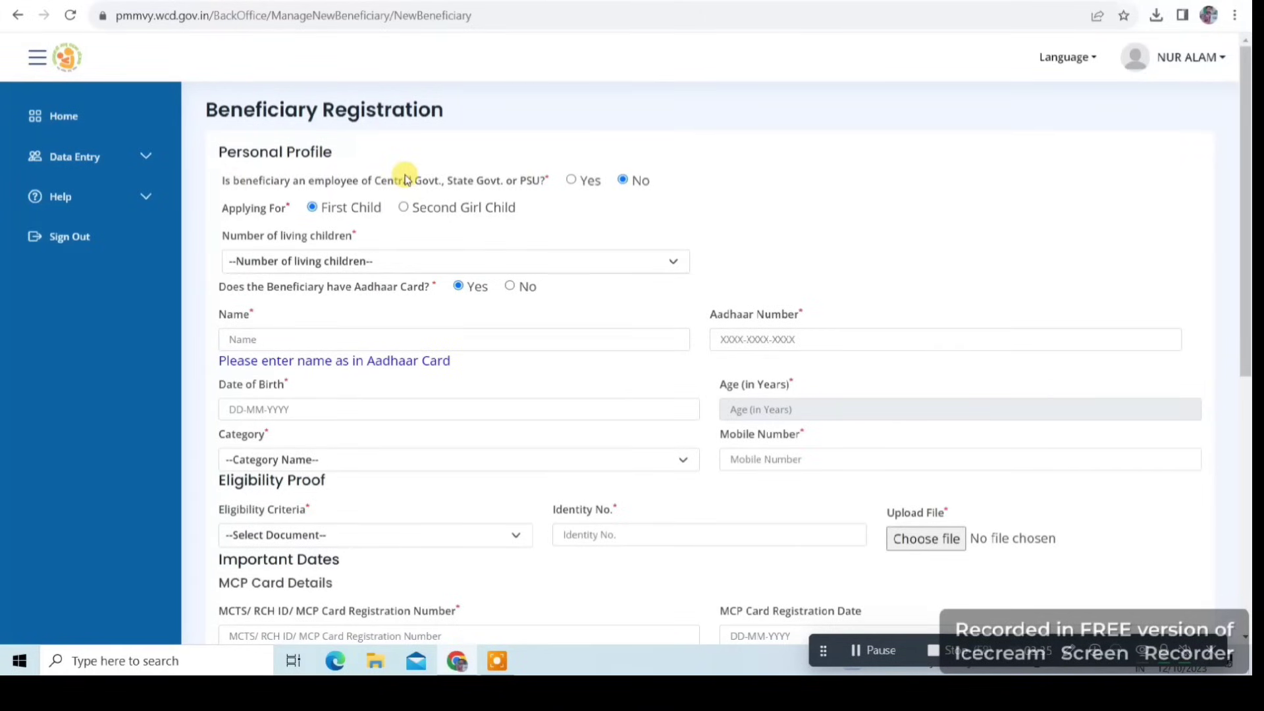
Mark the beneficiary as not a government or PSU employee, applying for Second Girl Child with 2 living children.
click(571, 179)
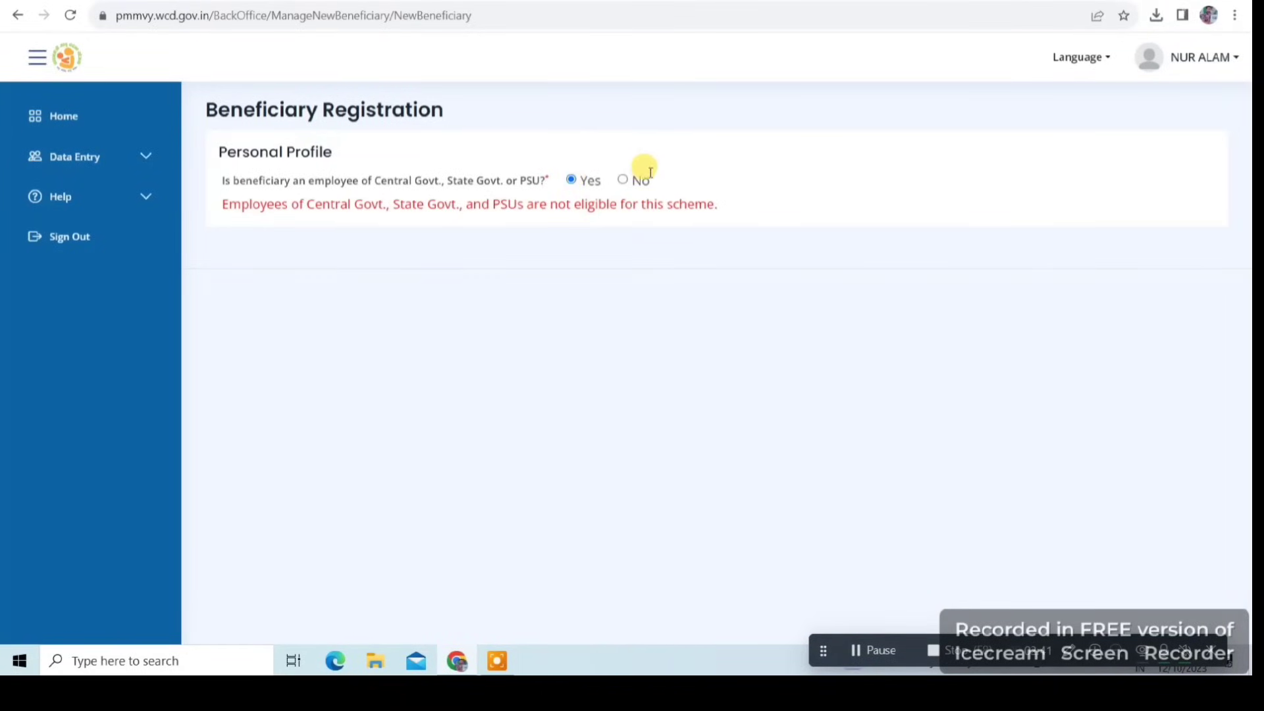
click(622, 181)
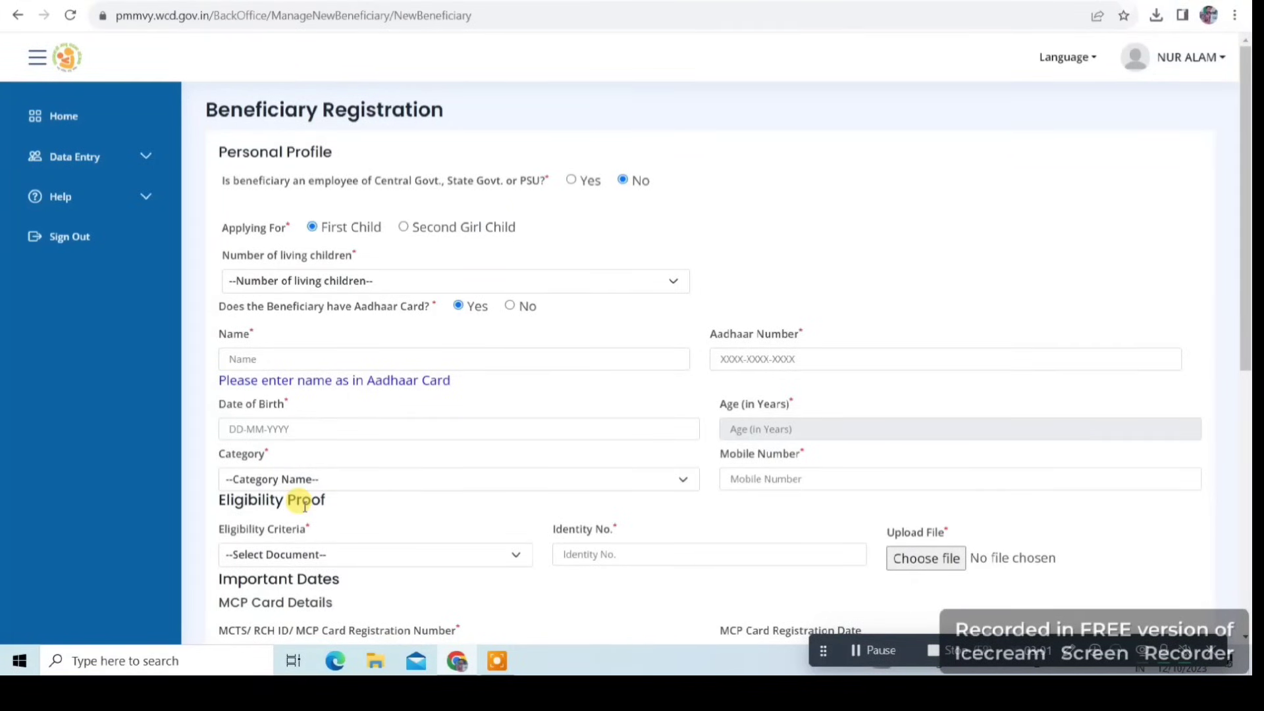
click(403, 229)
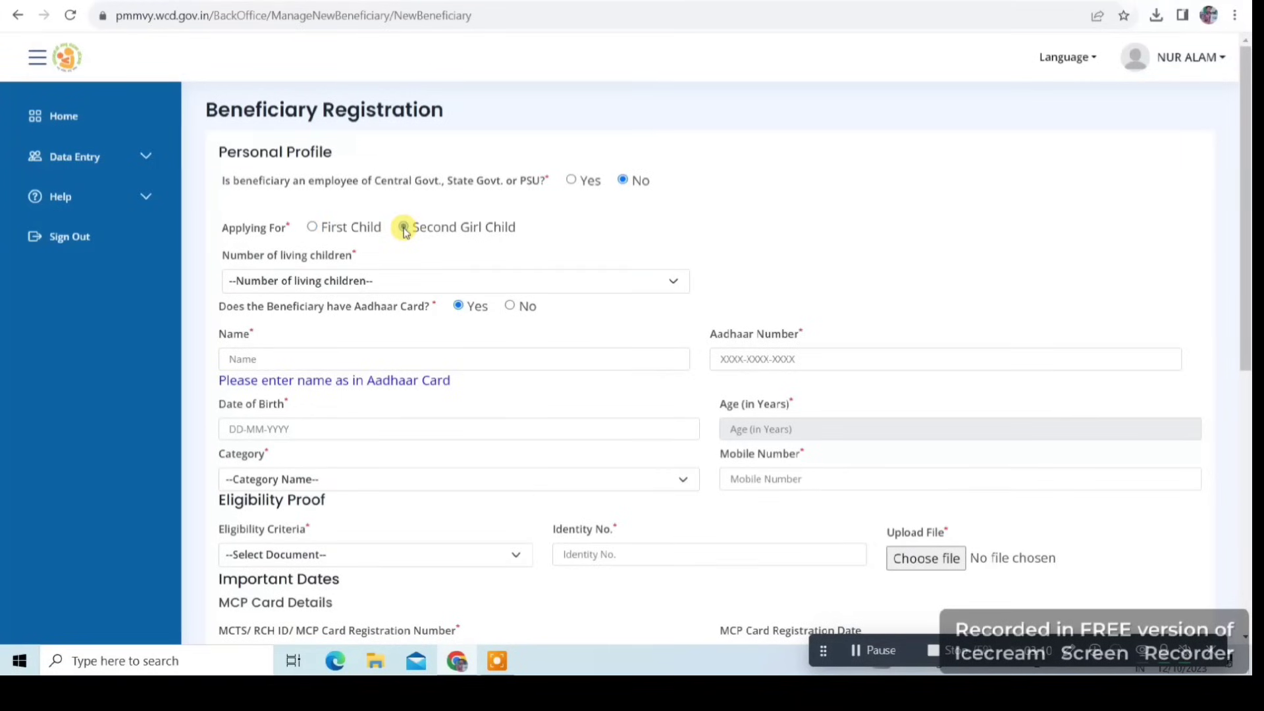
click(325, 282)
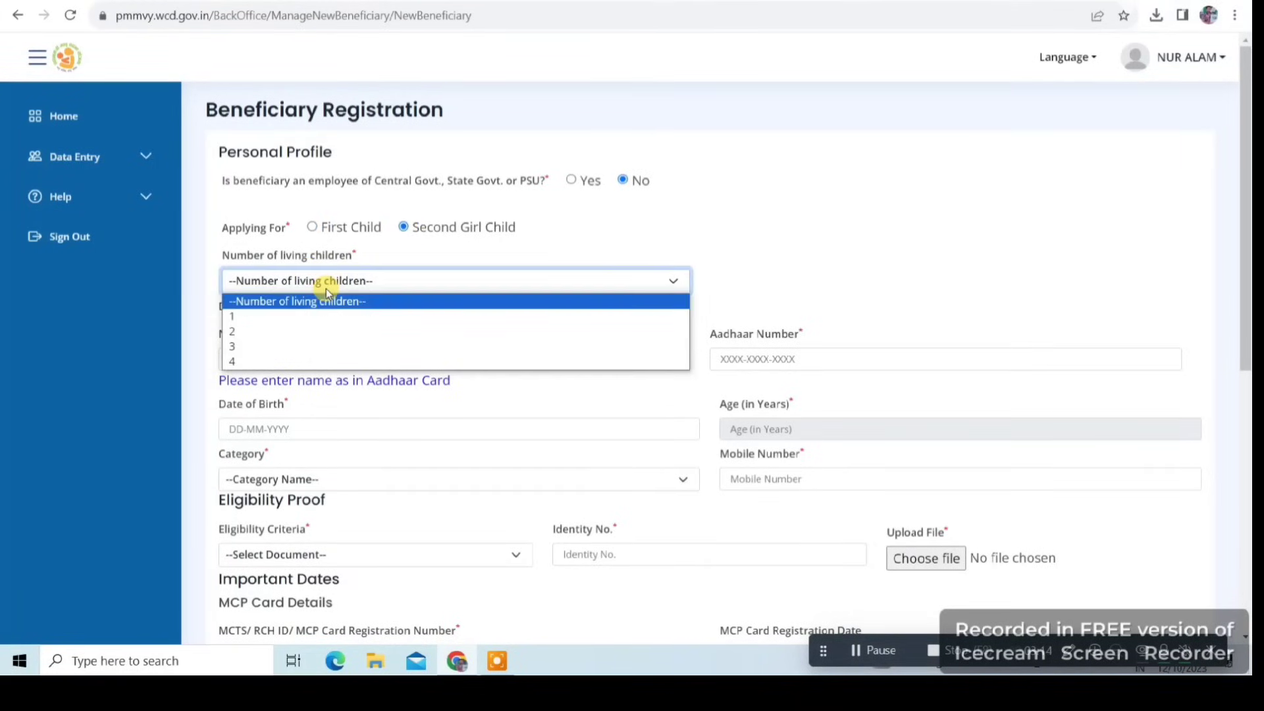
click(269, 332)
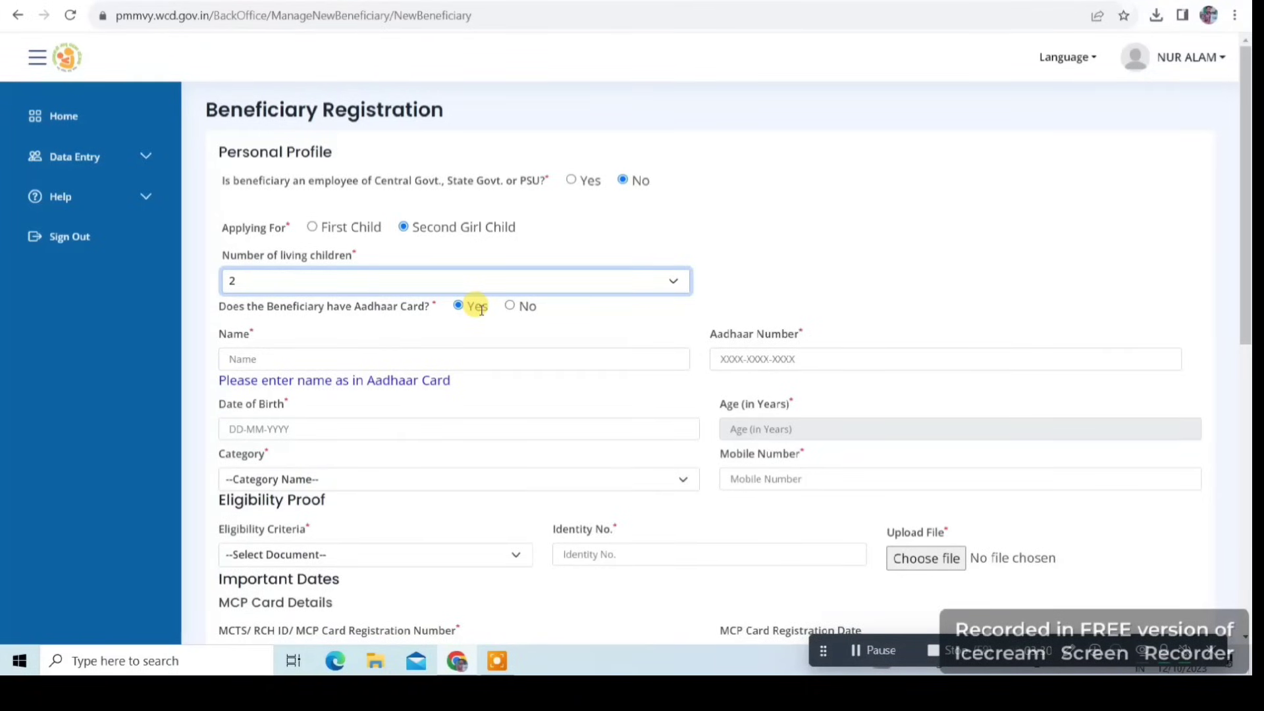
Fill in the beneficiary's name and Aadhaar number, authenticate the Aadhaar and acknowledge the notices.
click(303, 355)
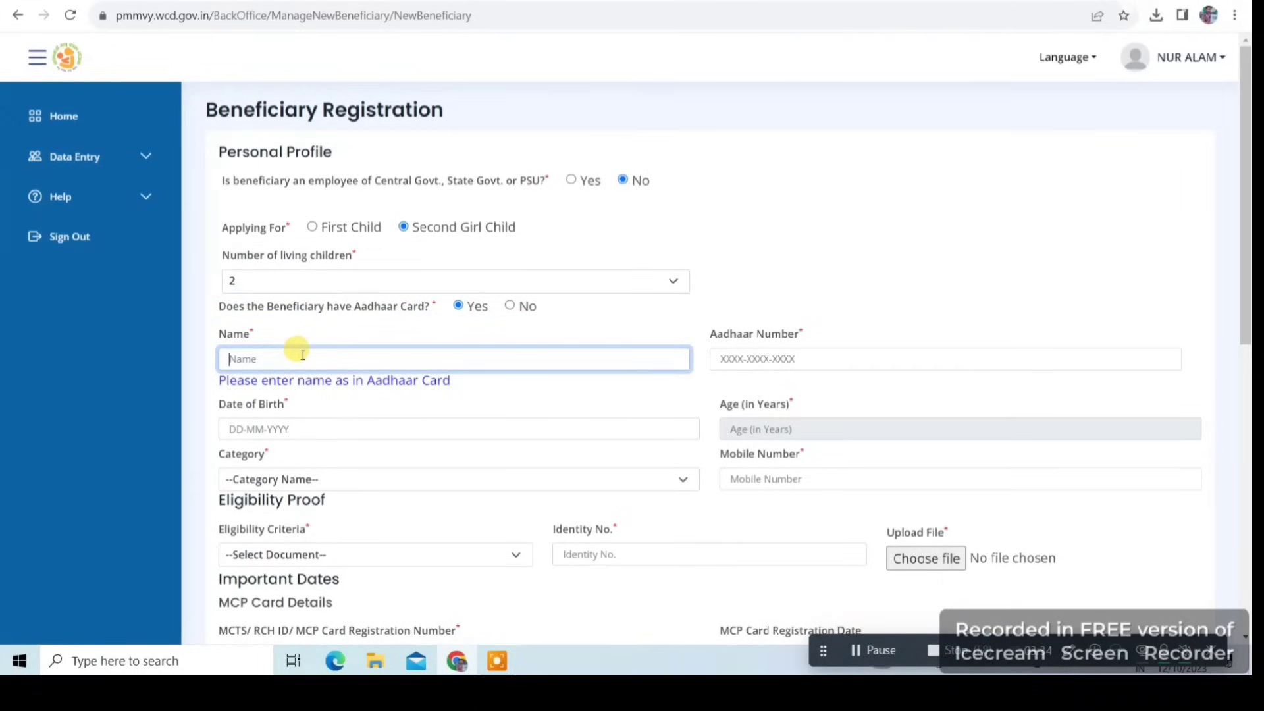
click(806, 354)
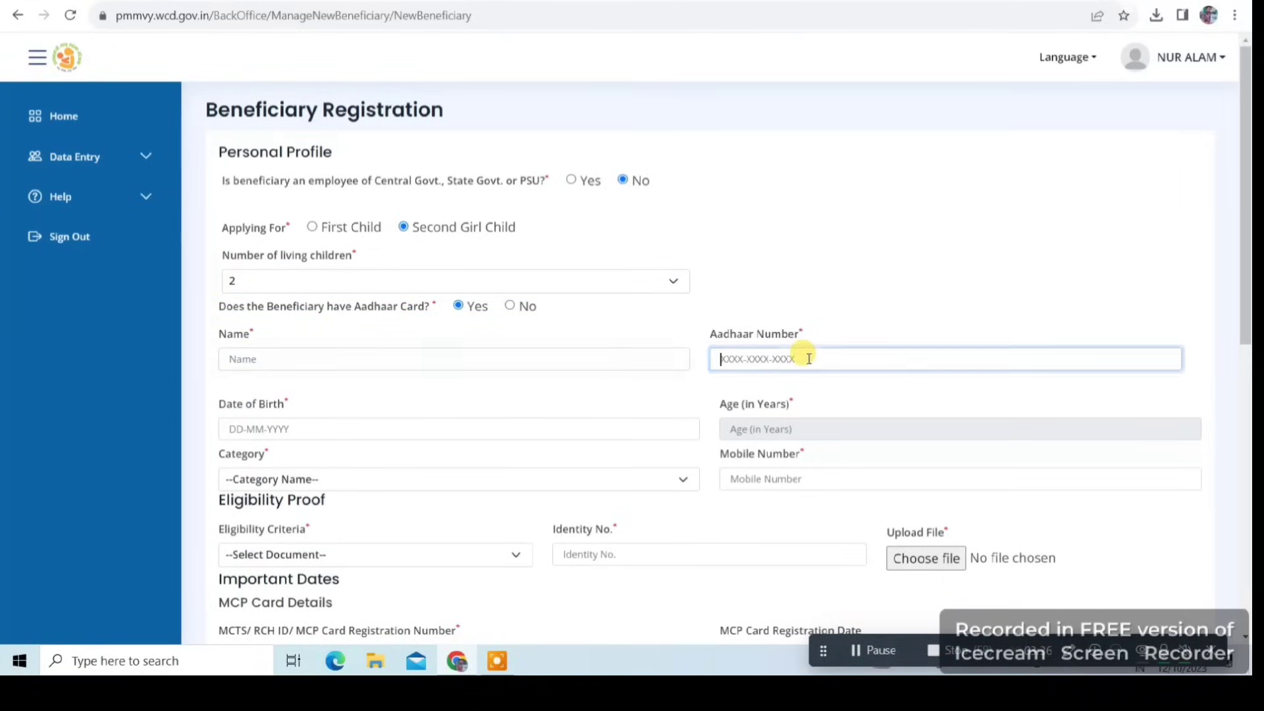
click(435, 429)
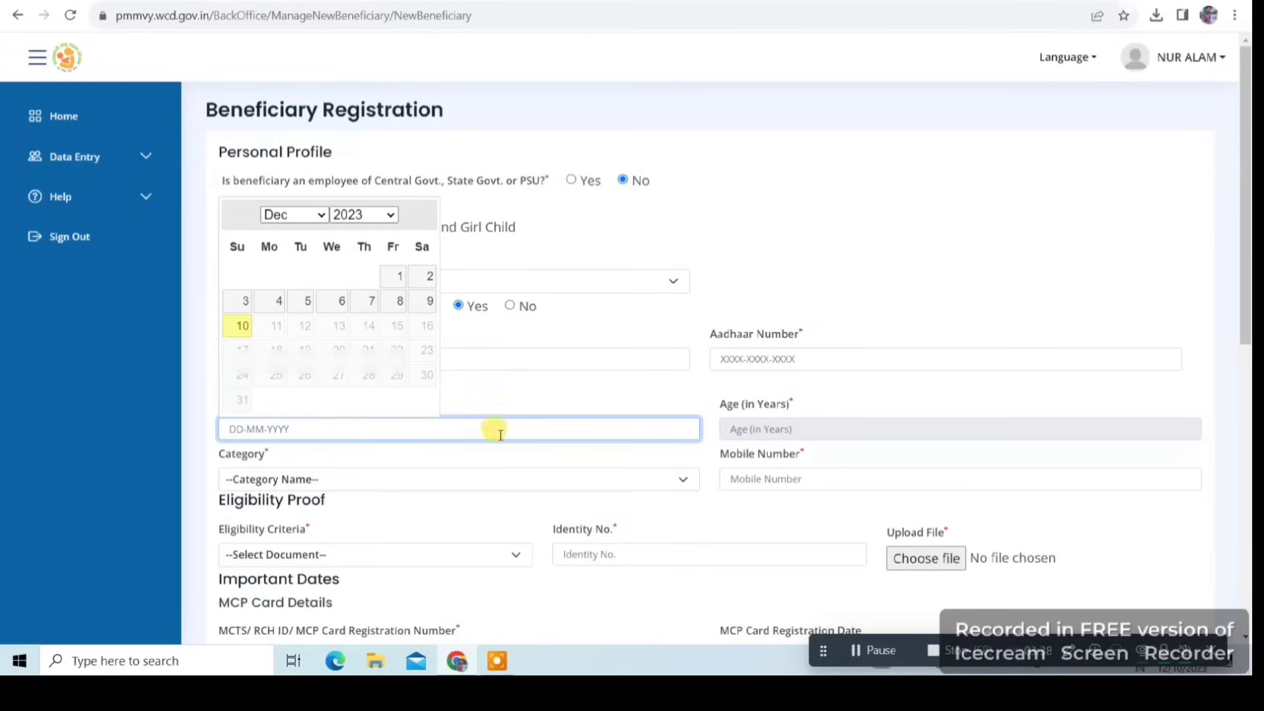
click(856, 654)
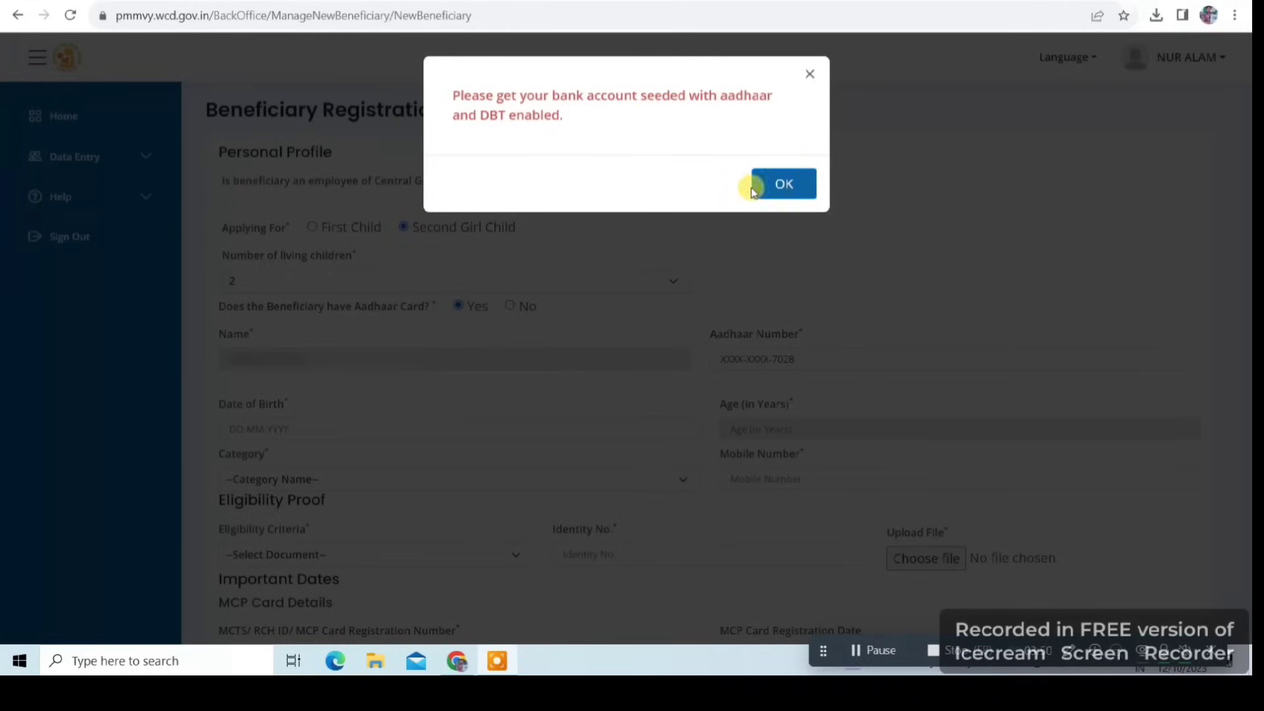
click(790, 187)
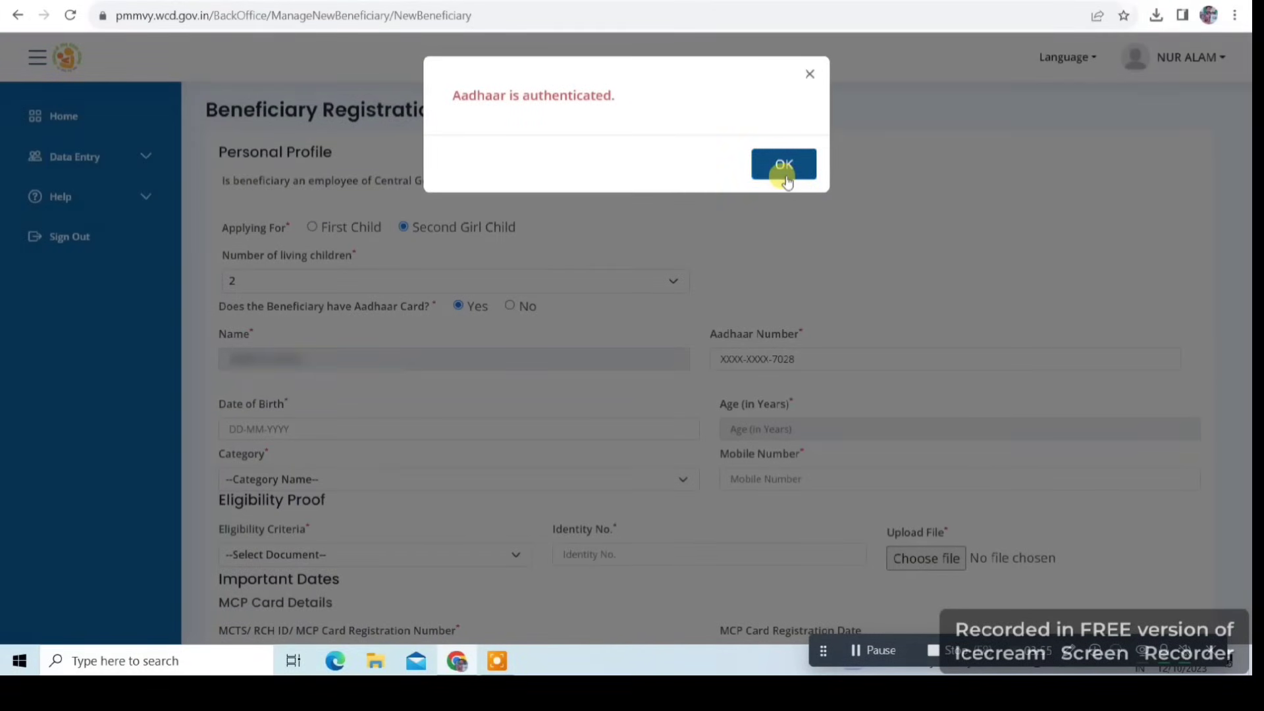
click(786, 172)
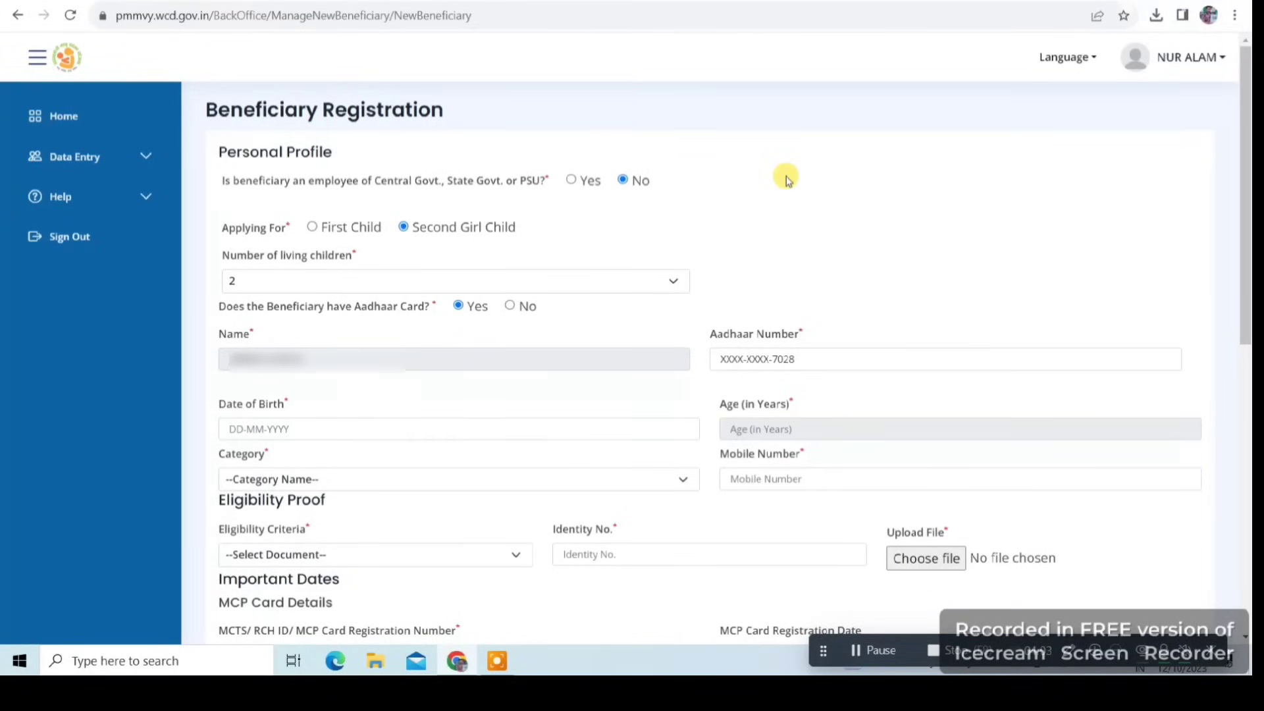
Enter the beneficiary's date of birth and set the category to OTHERS.
click(235, 435)
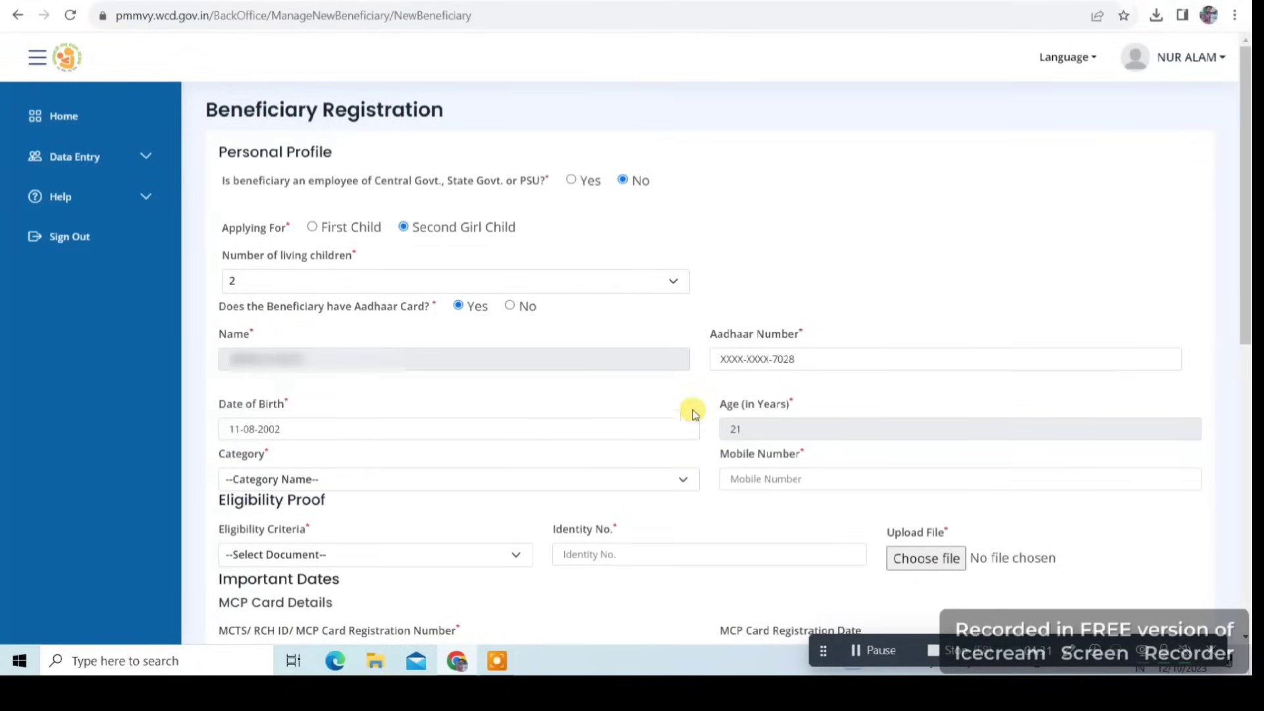
scroll(670, 400, down, 3)
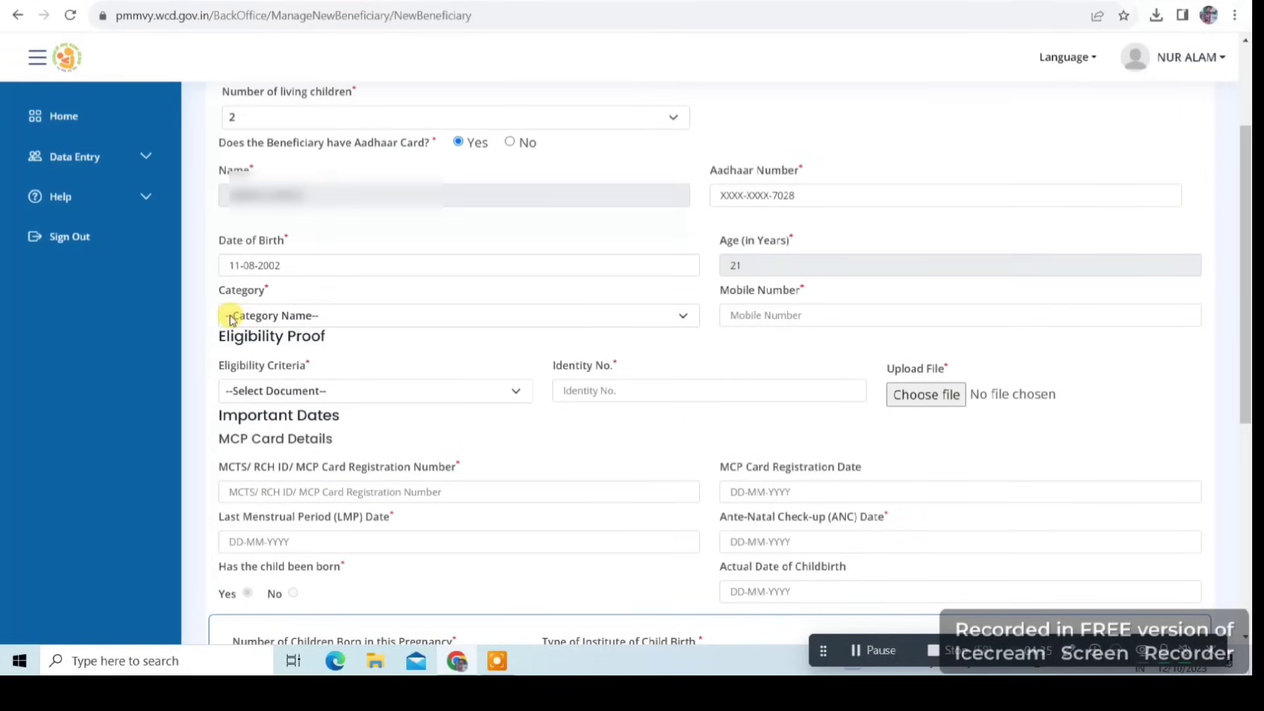
click(238, 316)
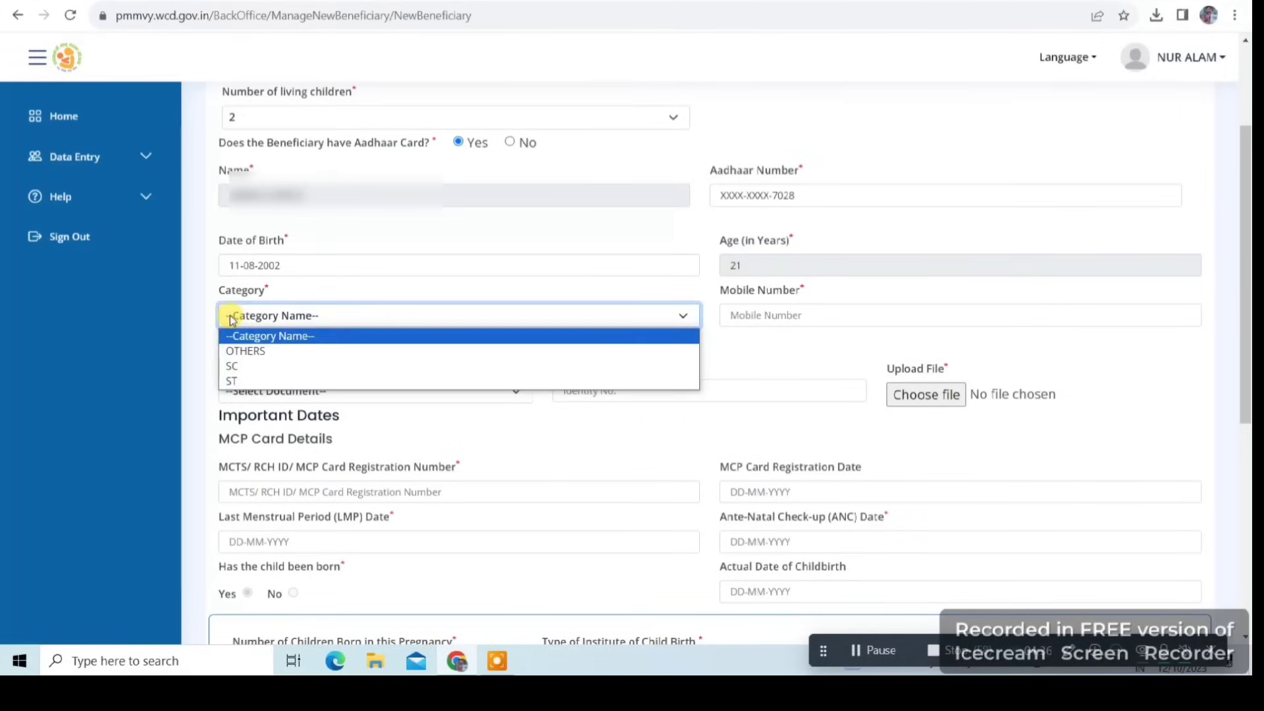
click(267, 353)
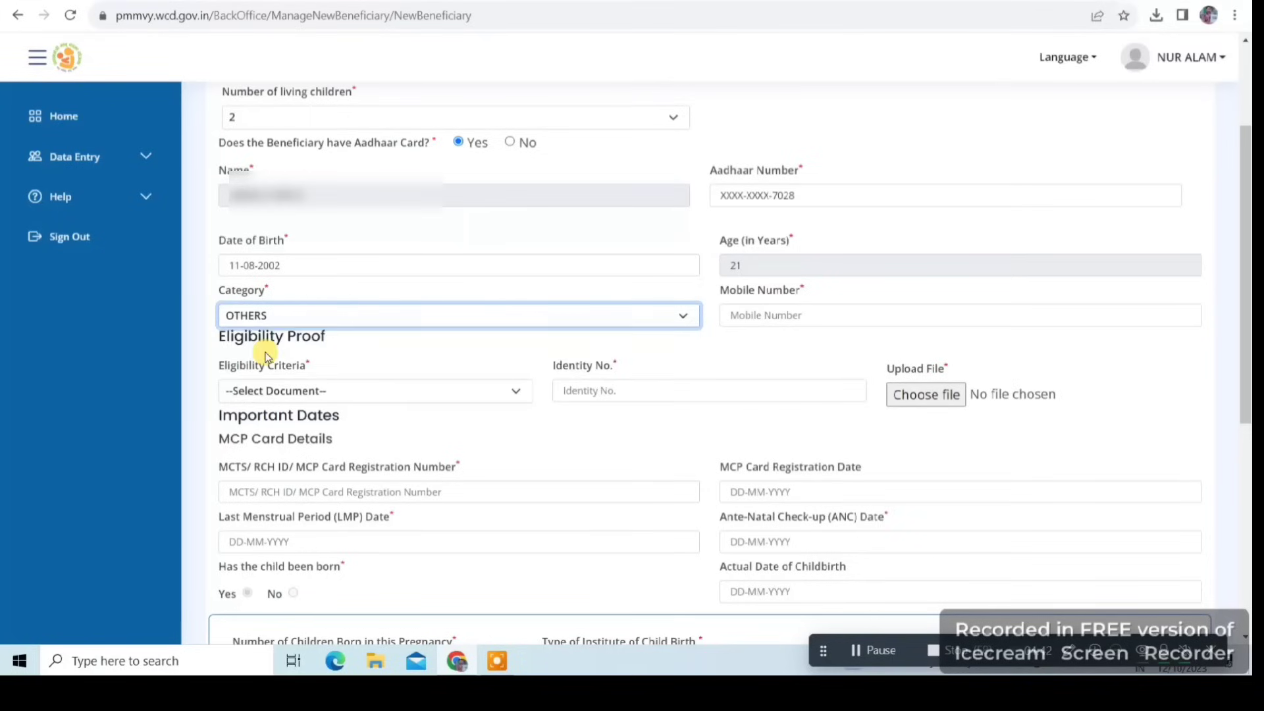
click(766, 310)
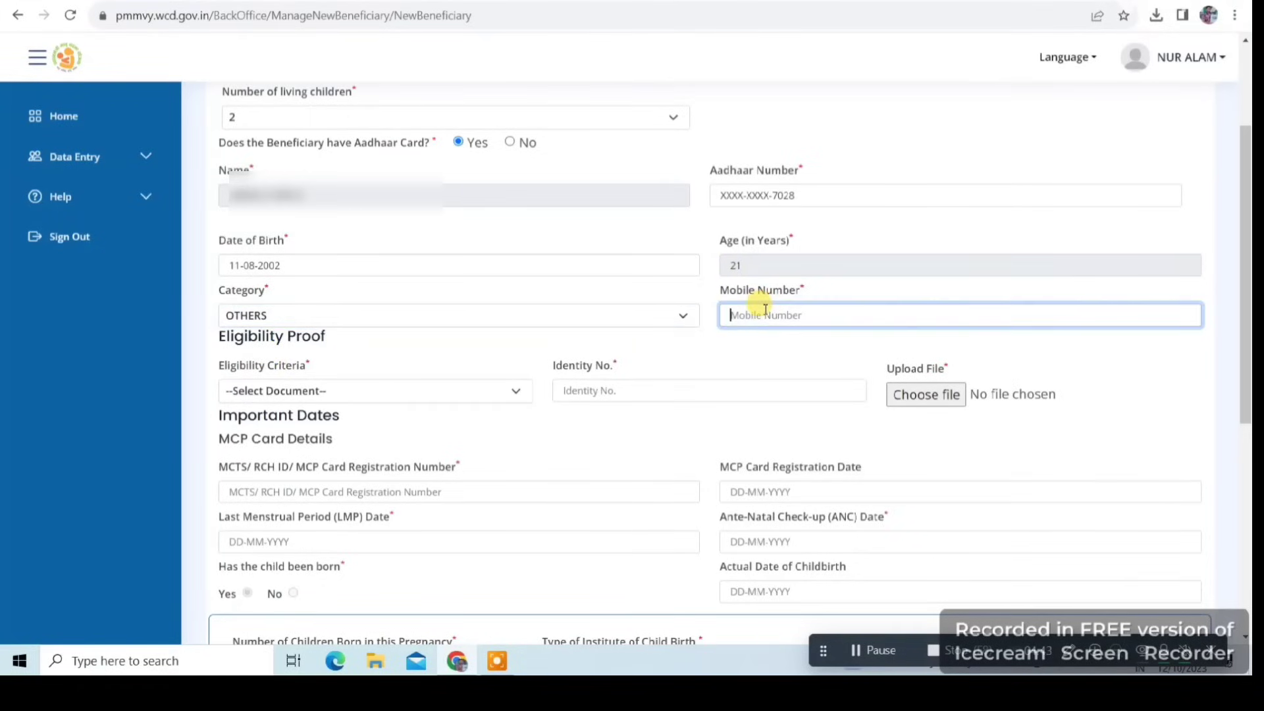
Set the eligibility criteria to "Women holder of BPL ration Card" and fill in the identity number.
click(322, 398)
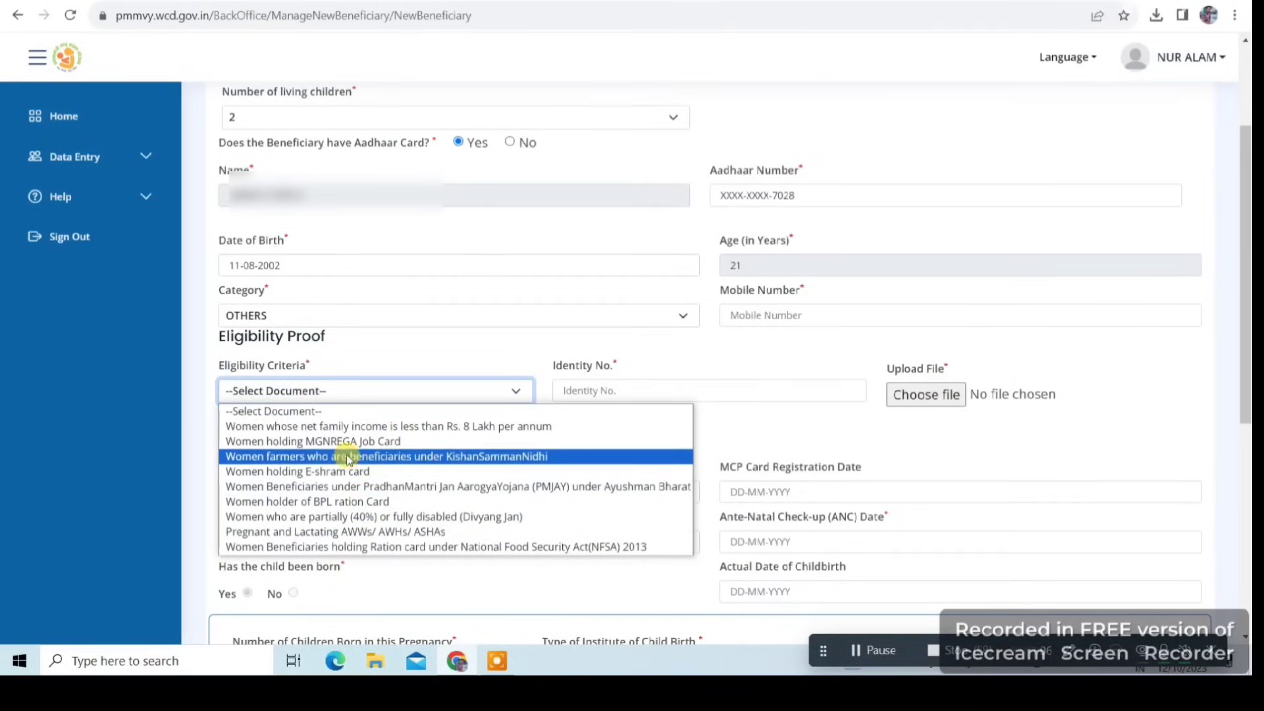
click(336, 503)
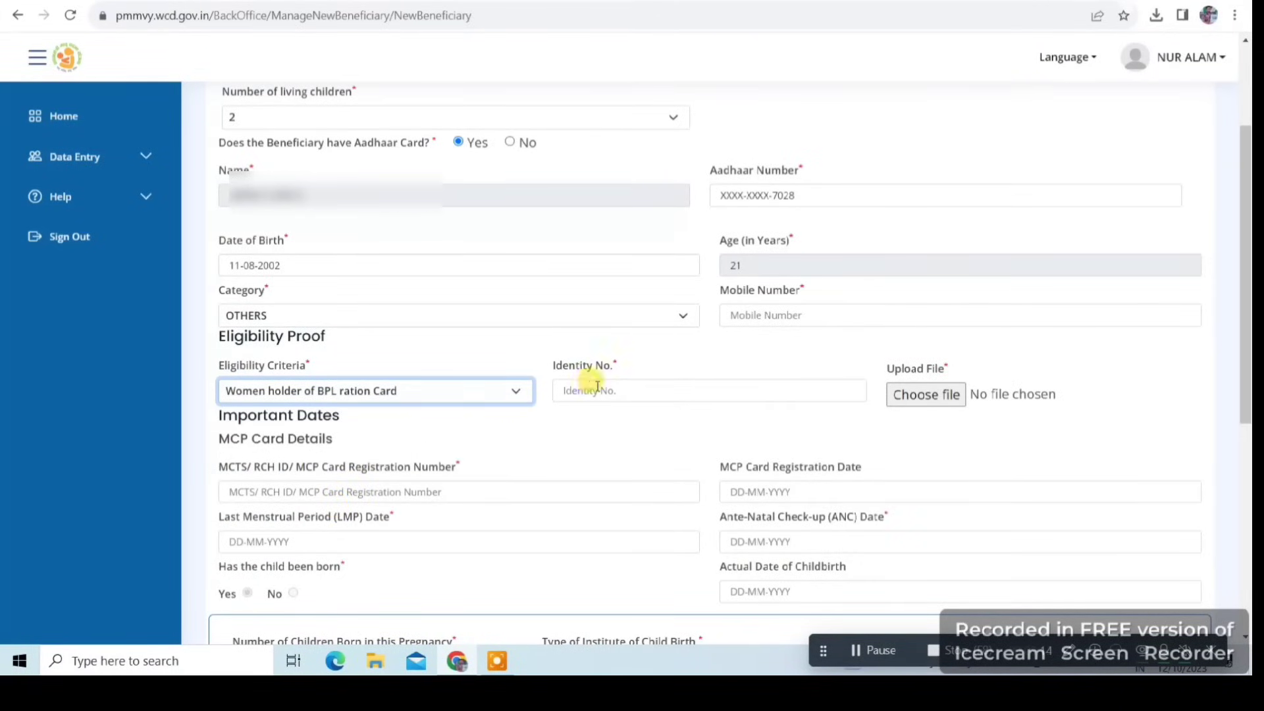
click(469, 392)
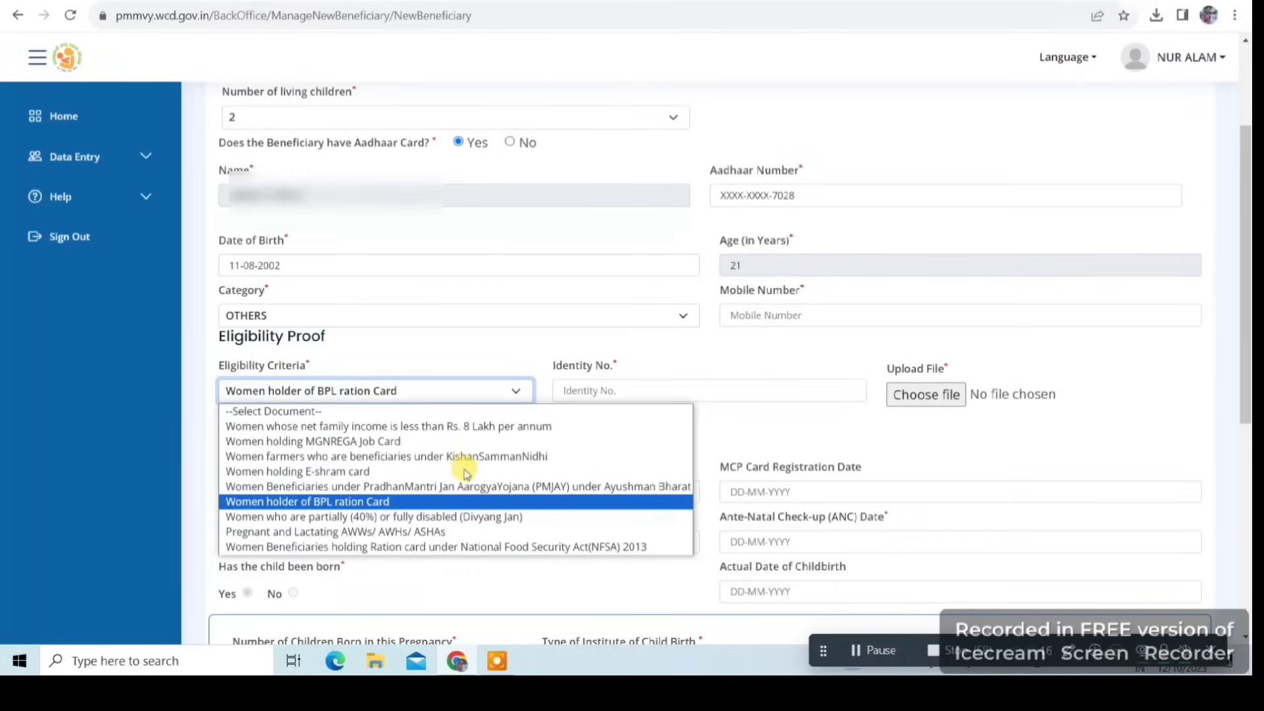
click(603, 388)
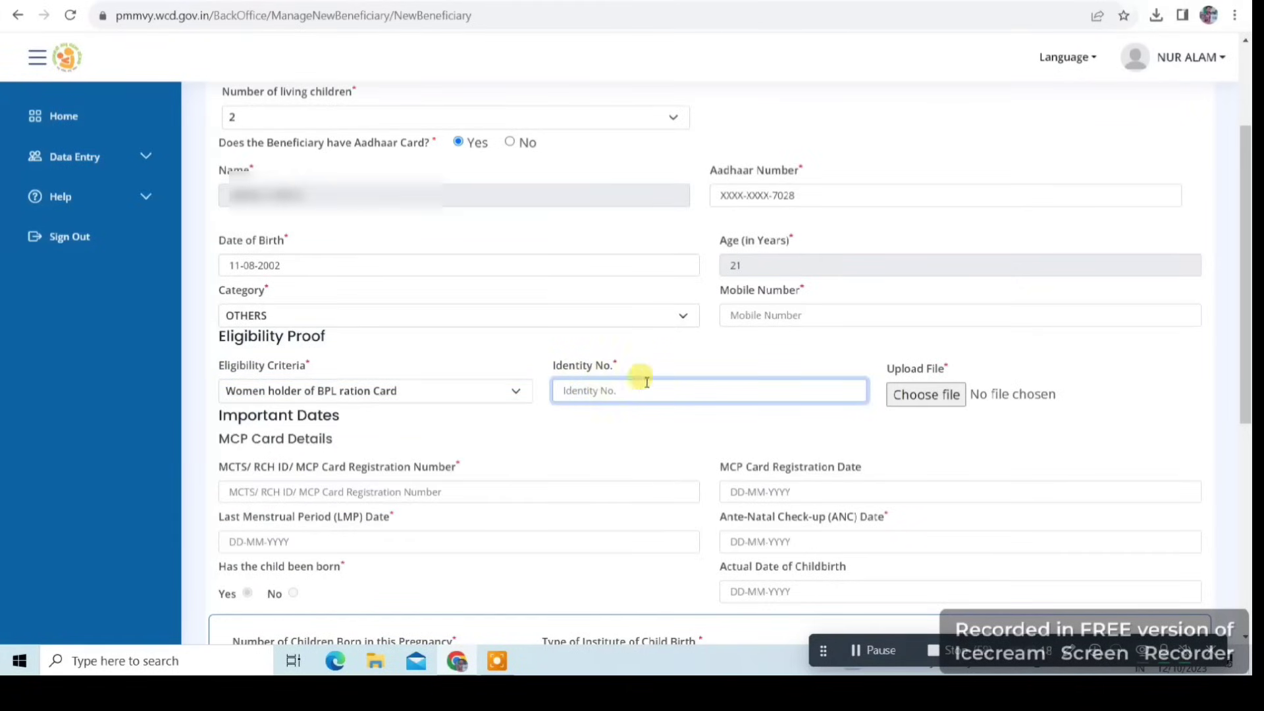
Attach the beneficiary's named PDF from the Desktop as the eligibility proof.
click(934, 396)
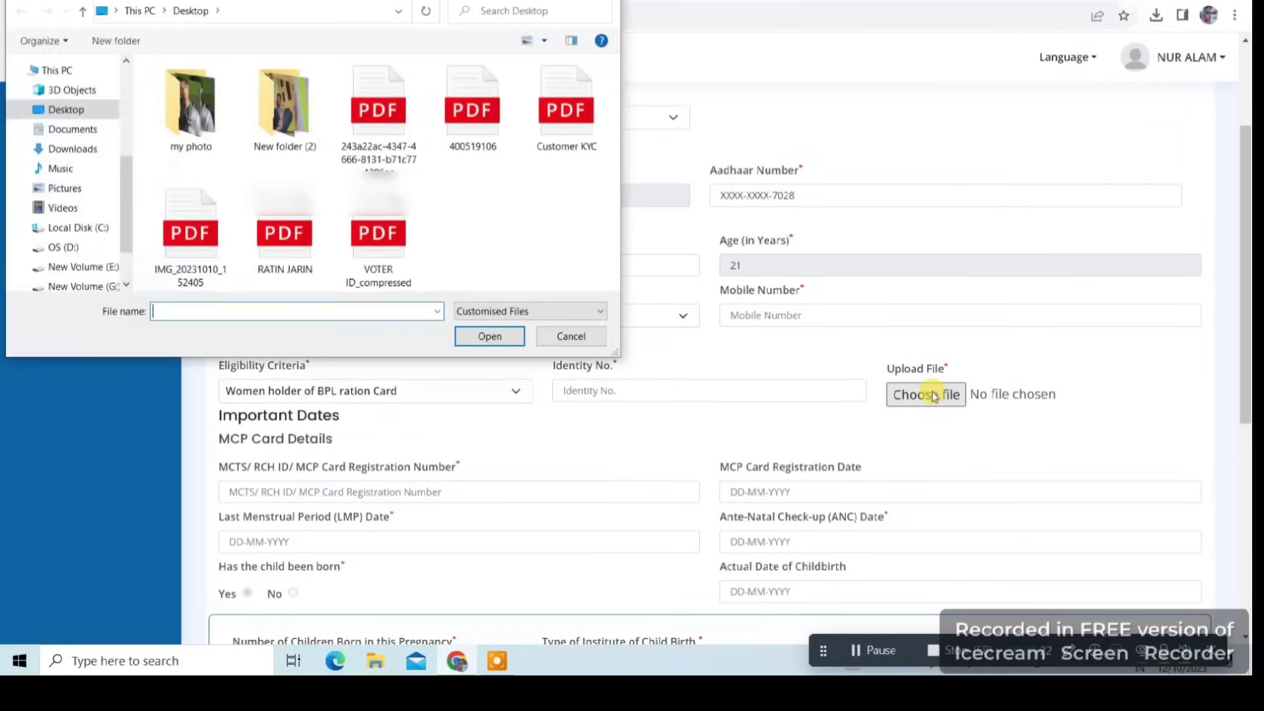
click(309, 268)
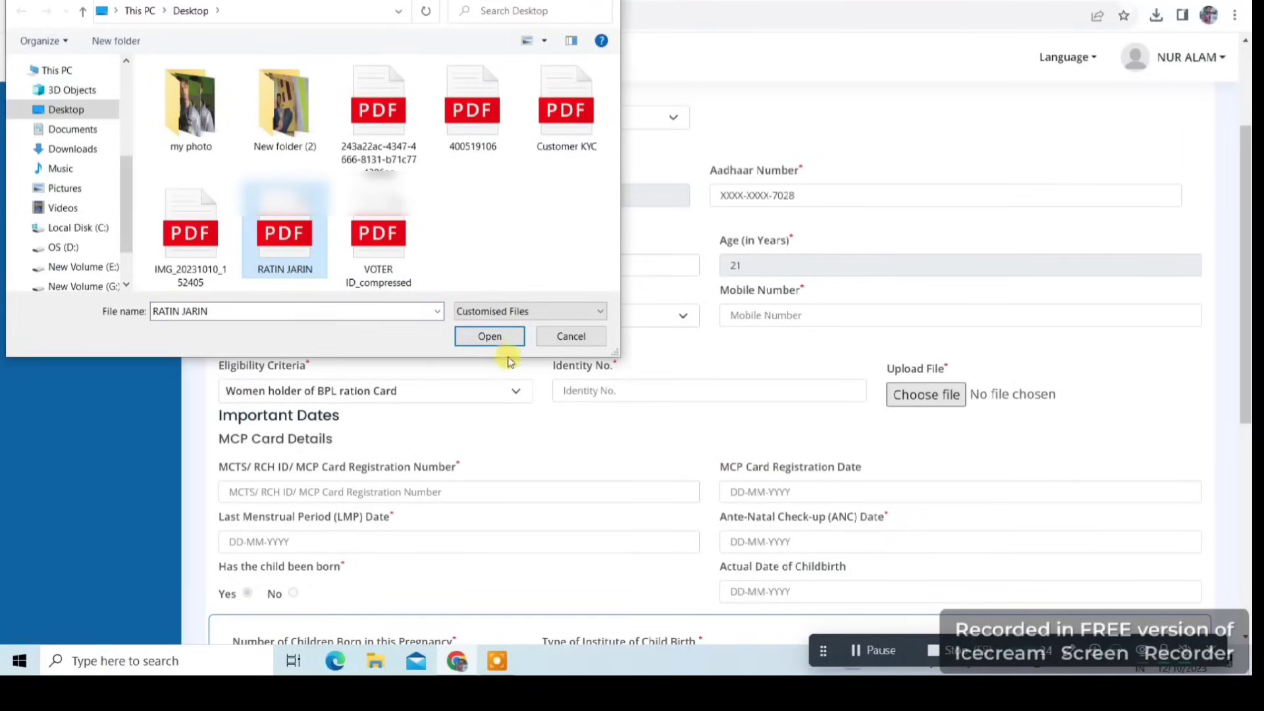
click(490, 336)
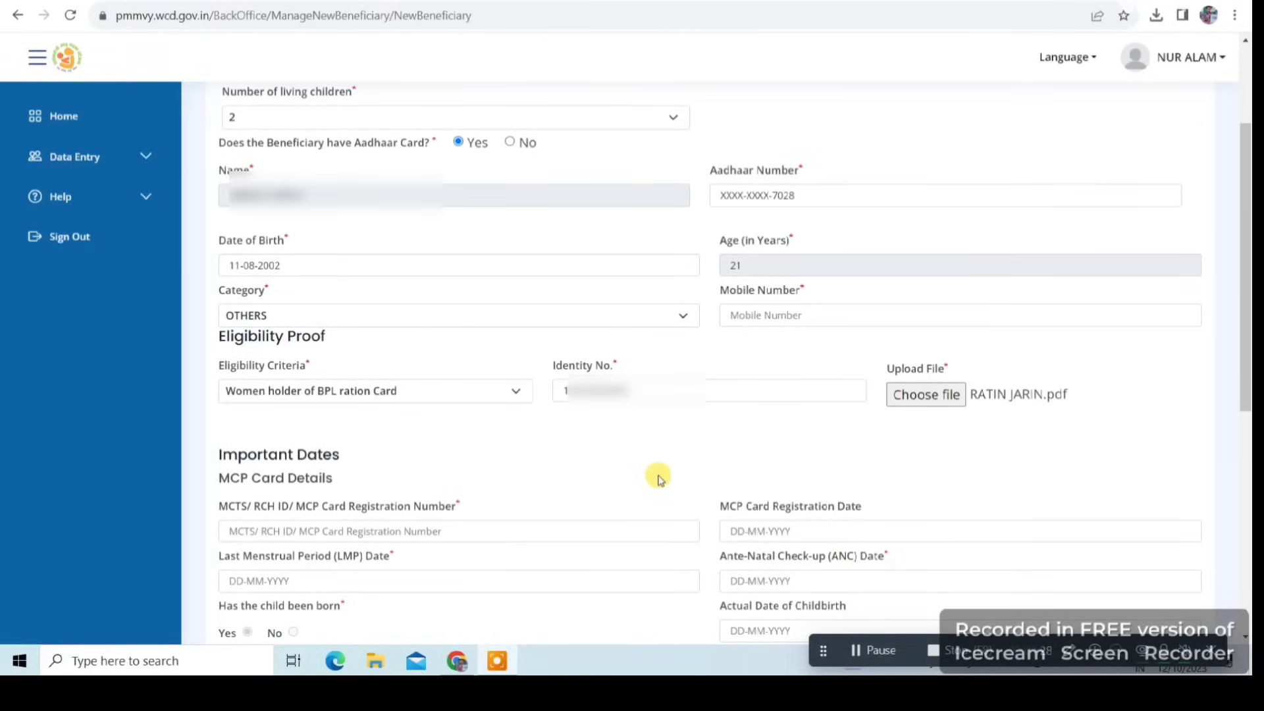
Complete the MCP card details with the registration number, LMP date 03-08-2021 and ANC date 12-12-2021.
scroll(659, 477, down, 2)
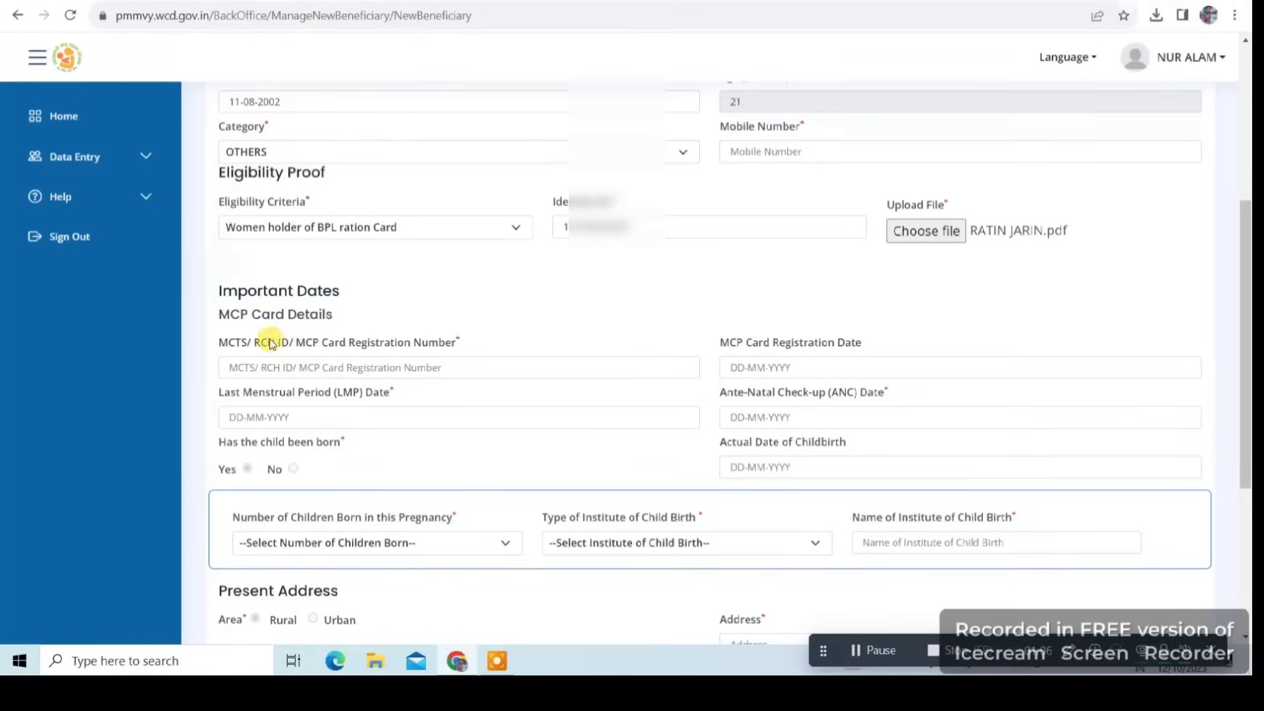
click(339, 365)
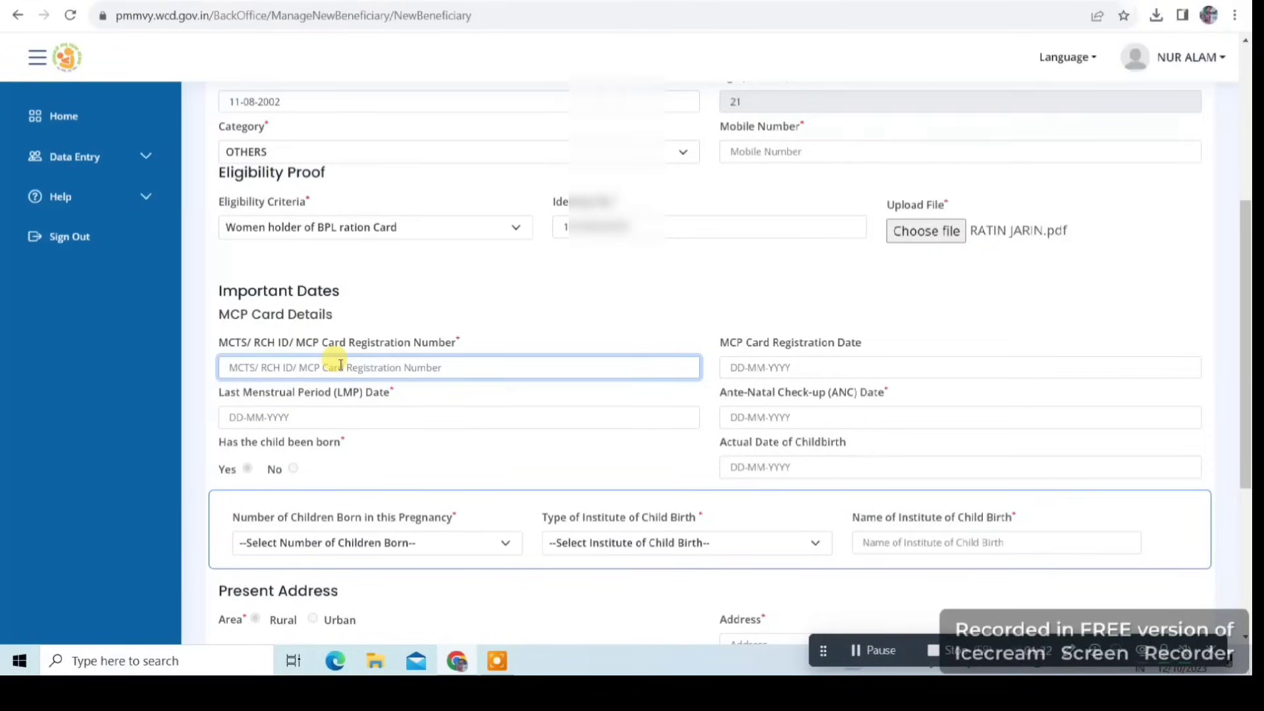
click(756, 370)
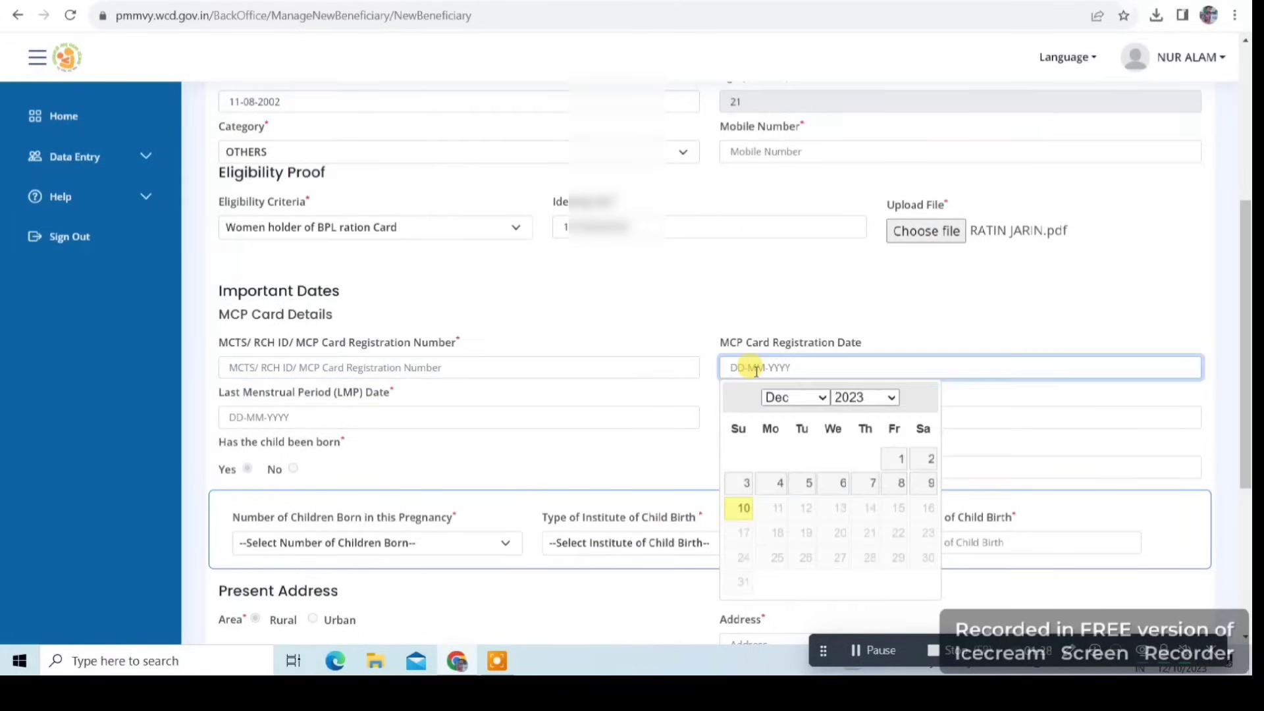
click(272, 415)
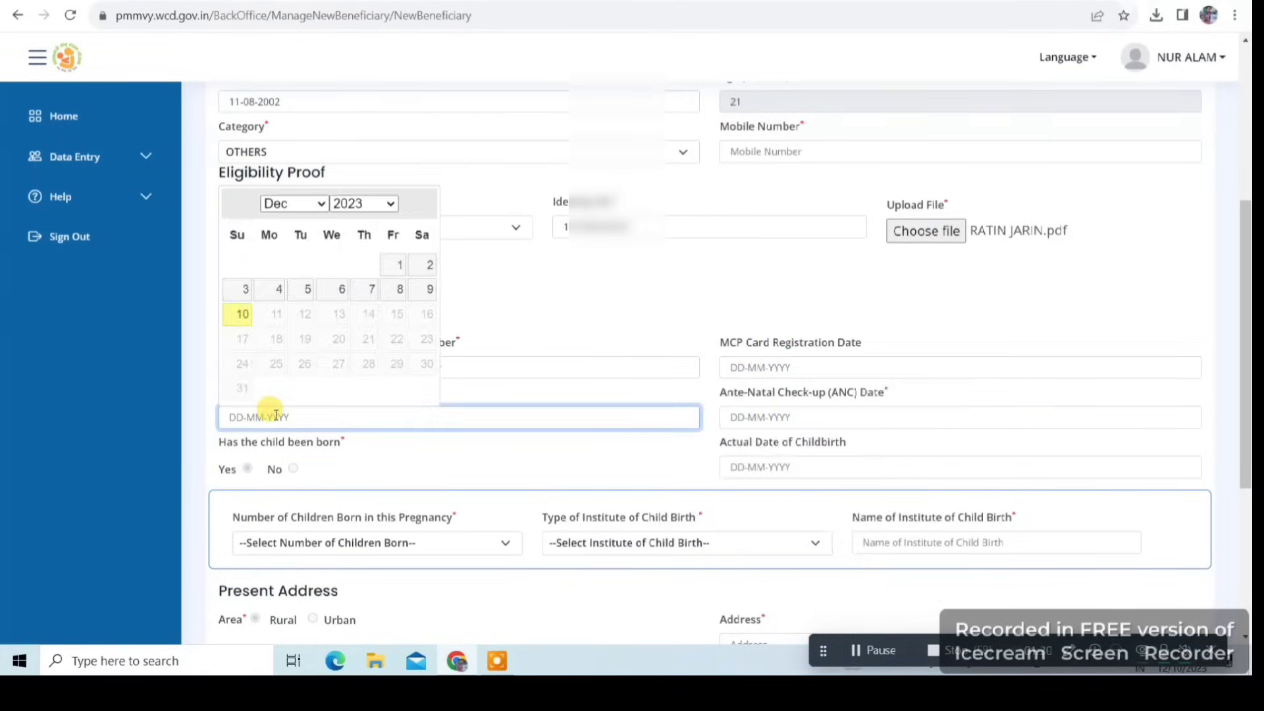
click(426, 450)
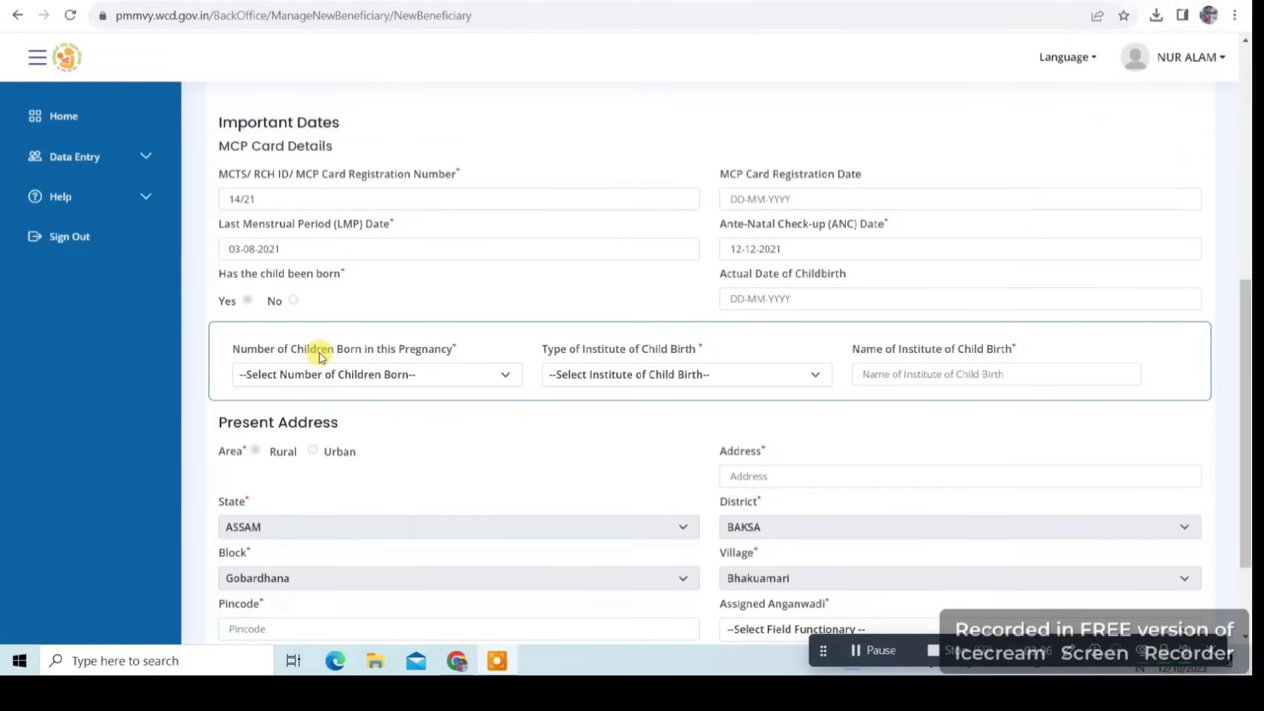
Set one child born in this pregnancy, institute type Government Hospital, institute name NIMUA PHC and child gender Female.
click(390, 374)
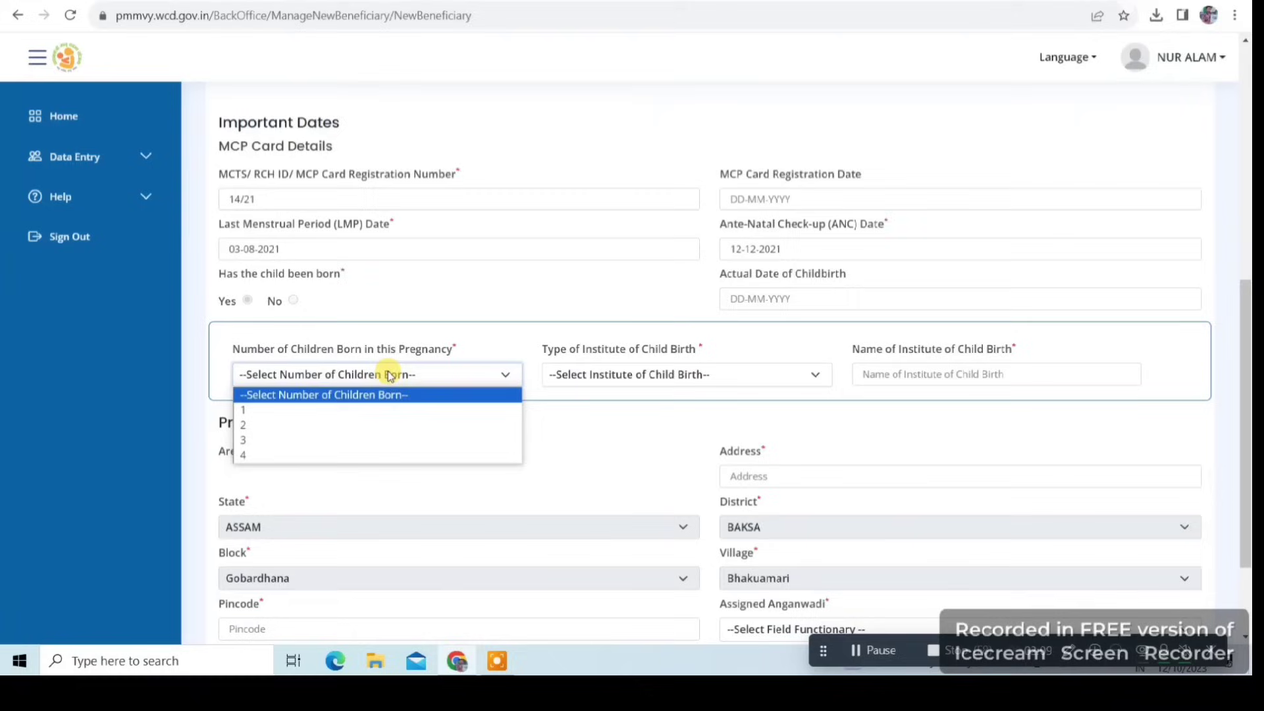
click(282, 413)
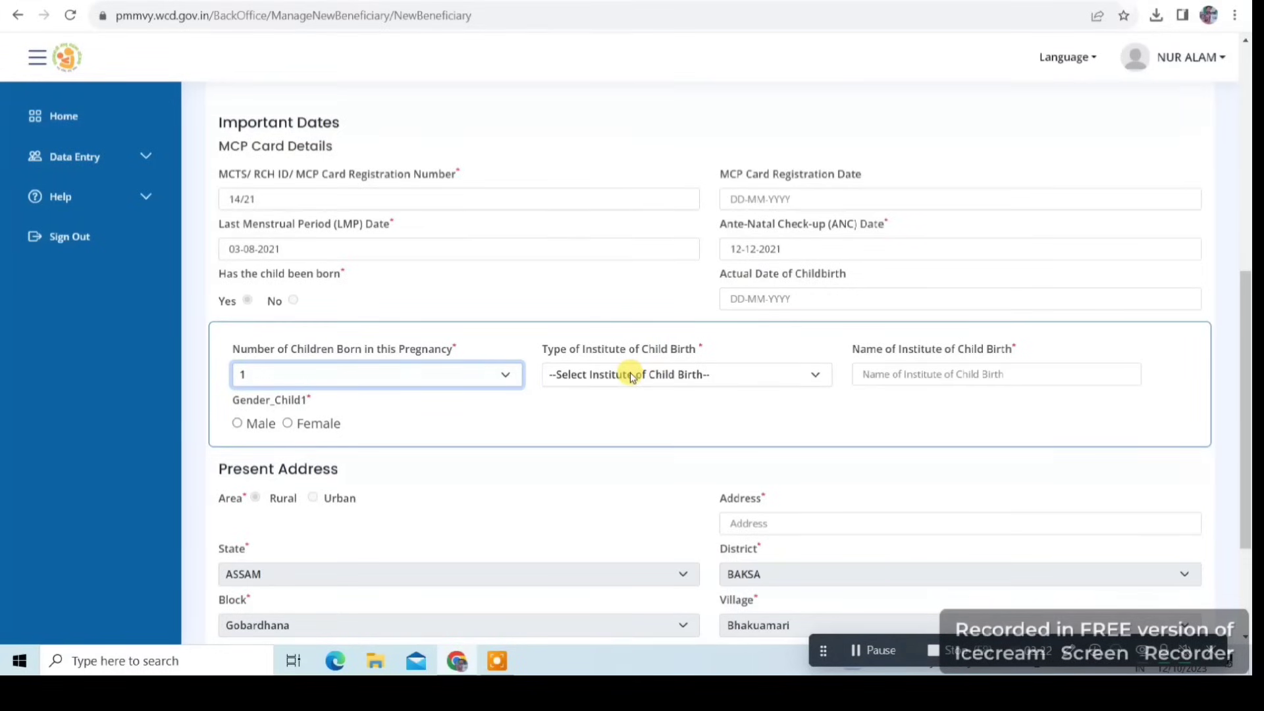
click(630, 375)
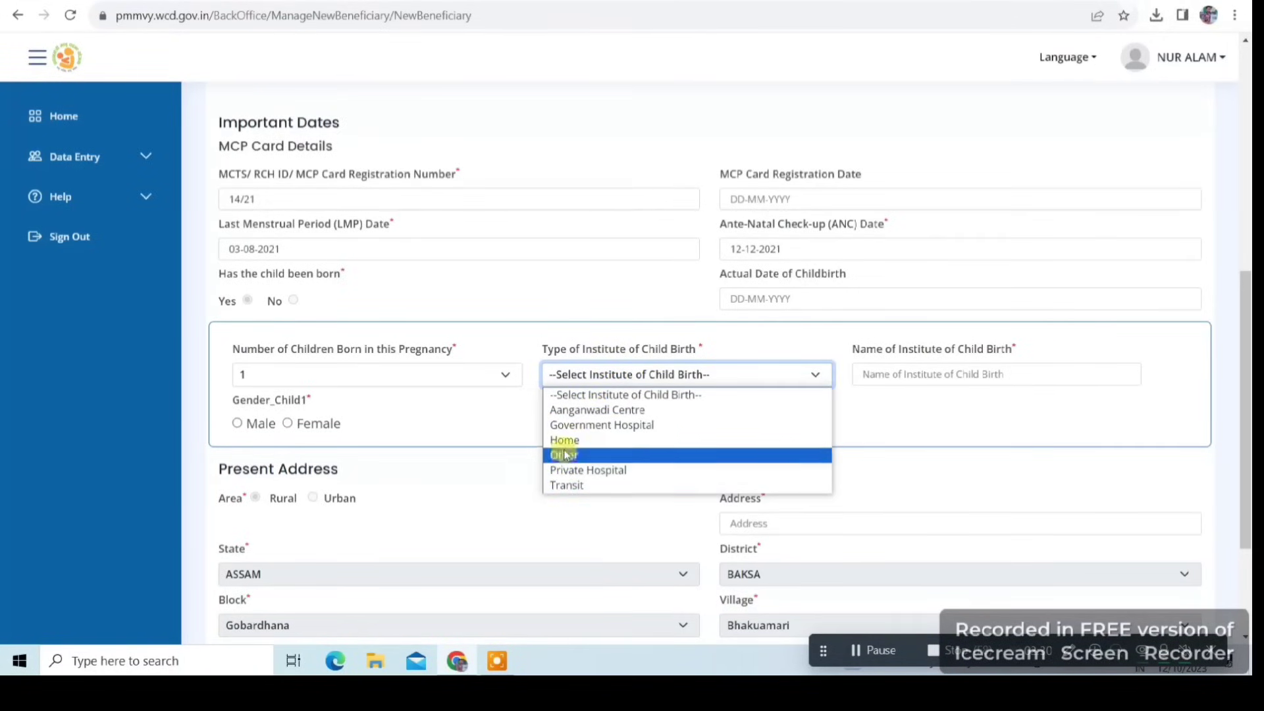
click(568, 427)
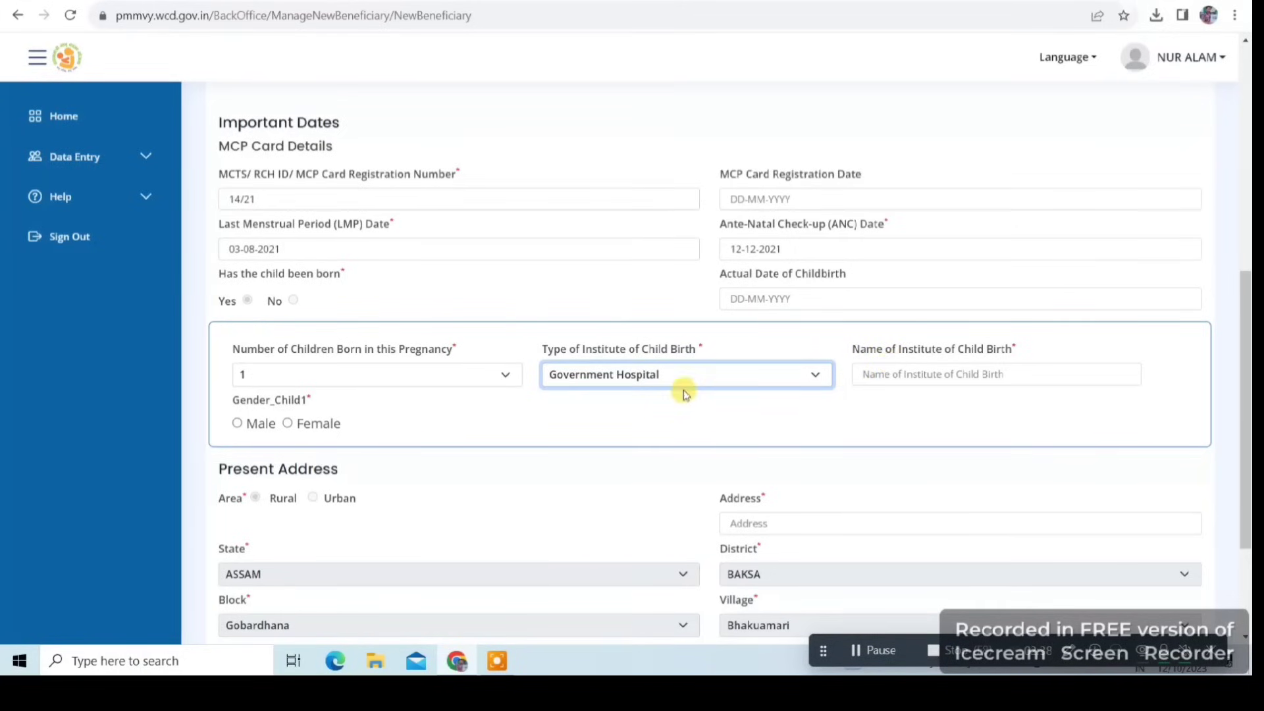
click(907, 374)
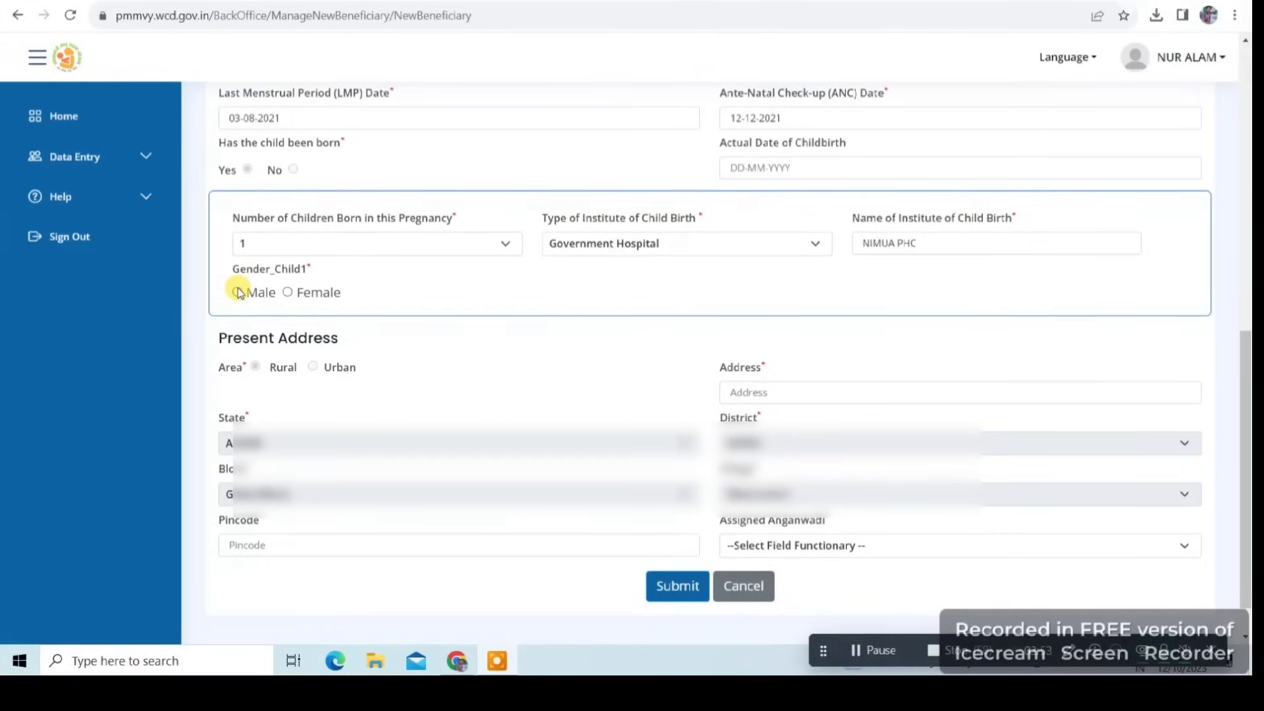
click(288, 293)
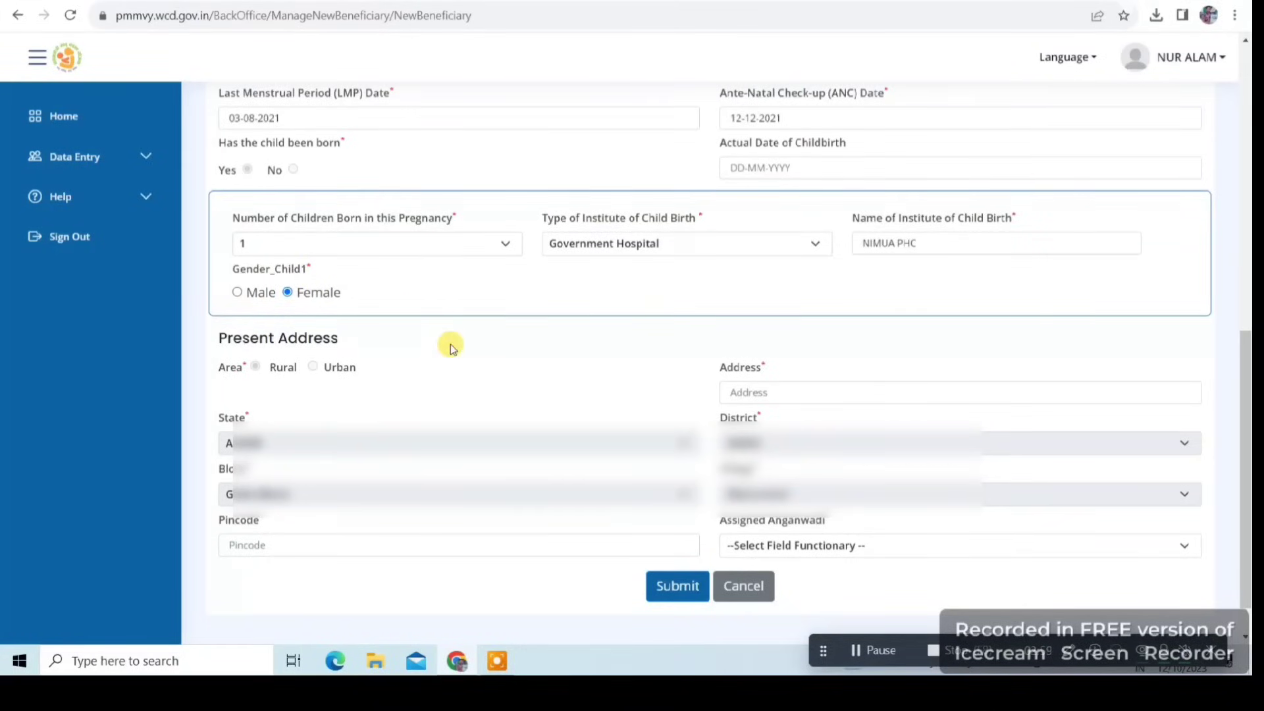
scroll(451, 345, down, 1)
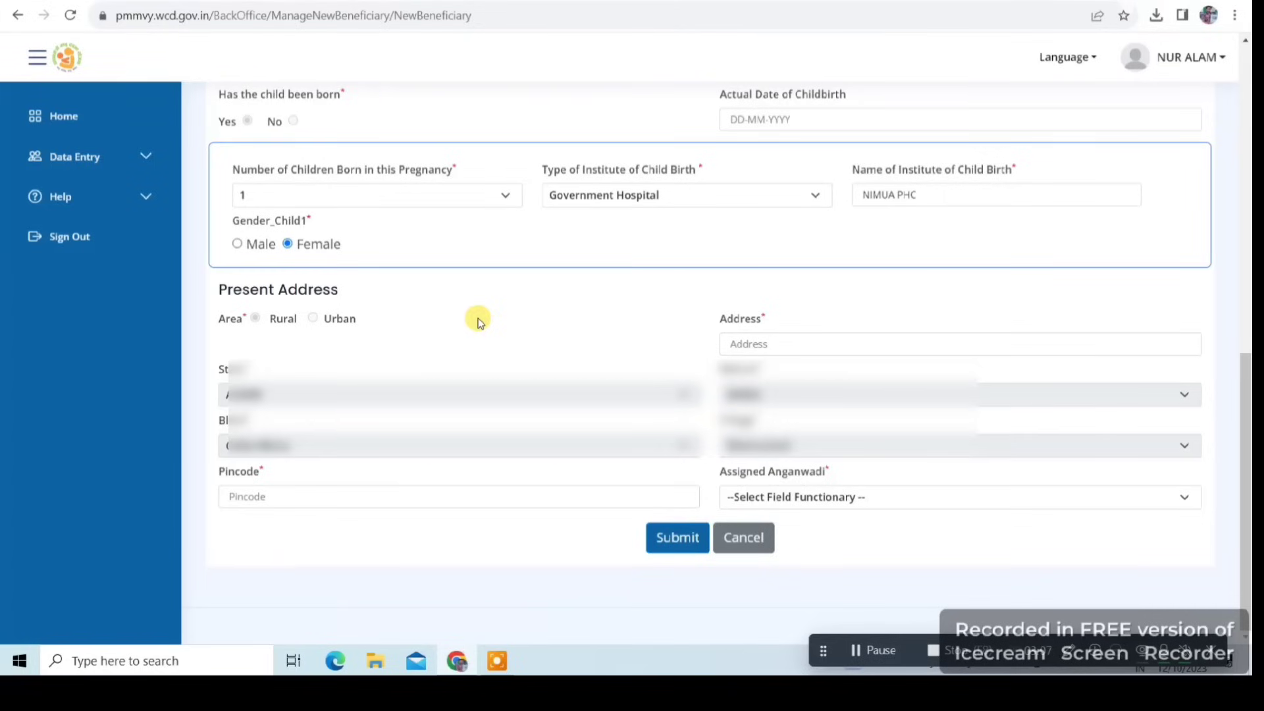
click(748, 340)
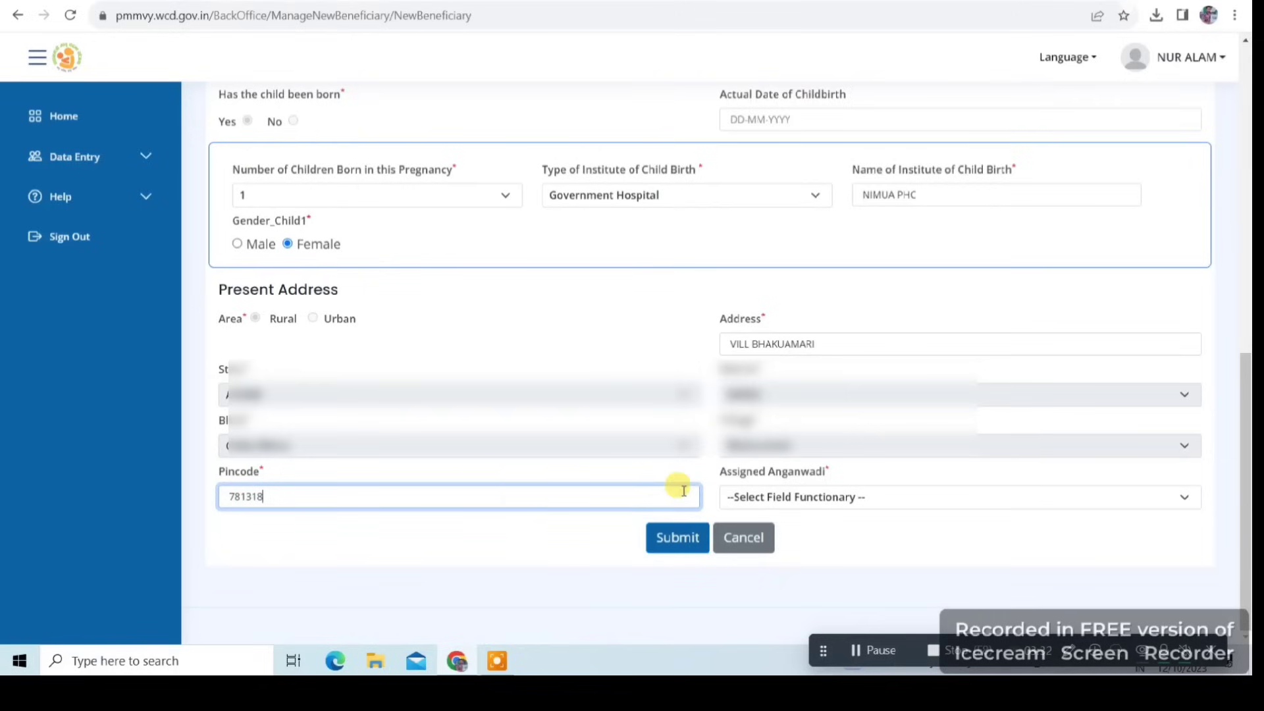
click(781, 500)
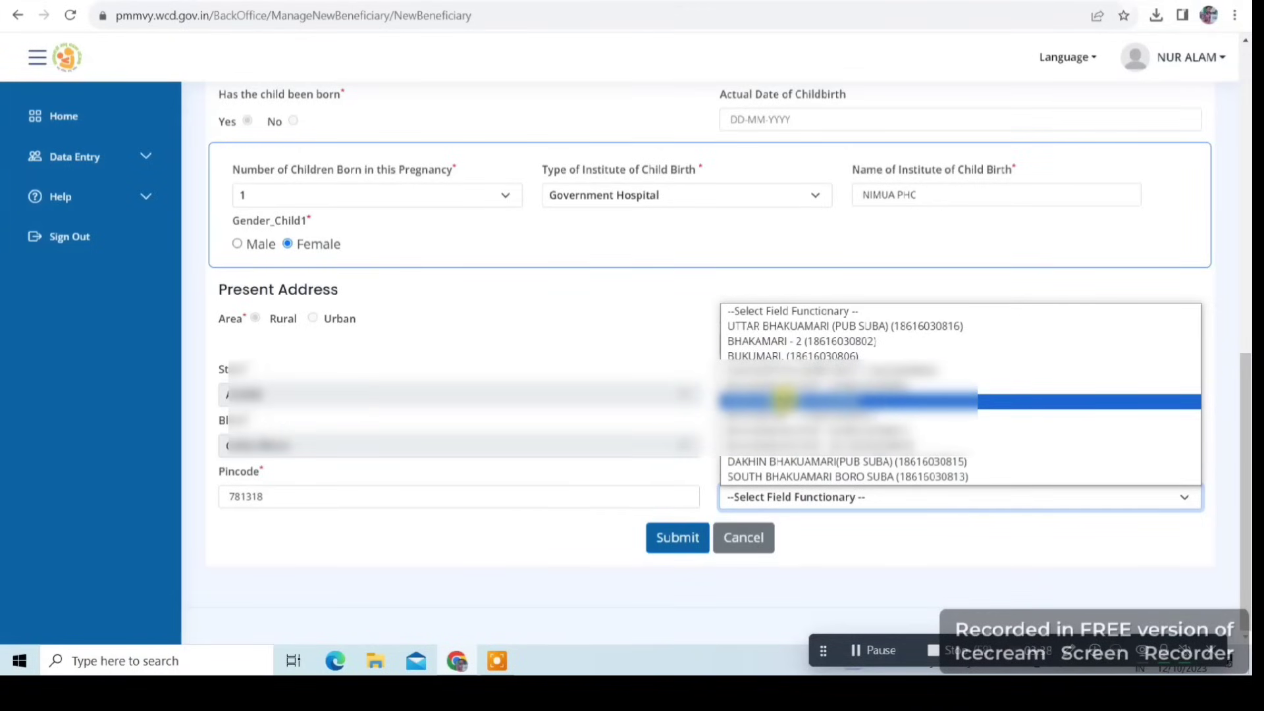
click(784, 401)
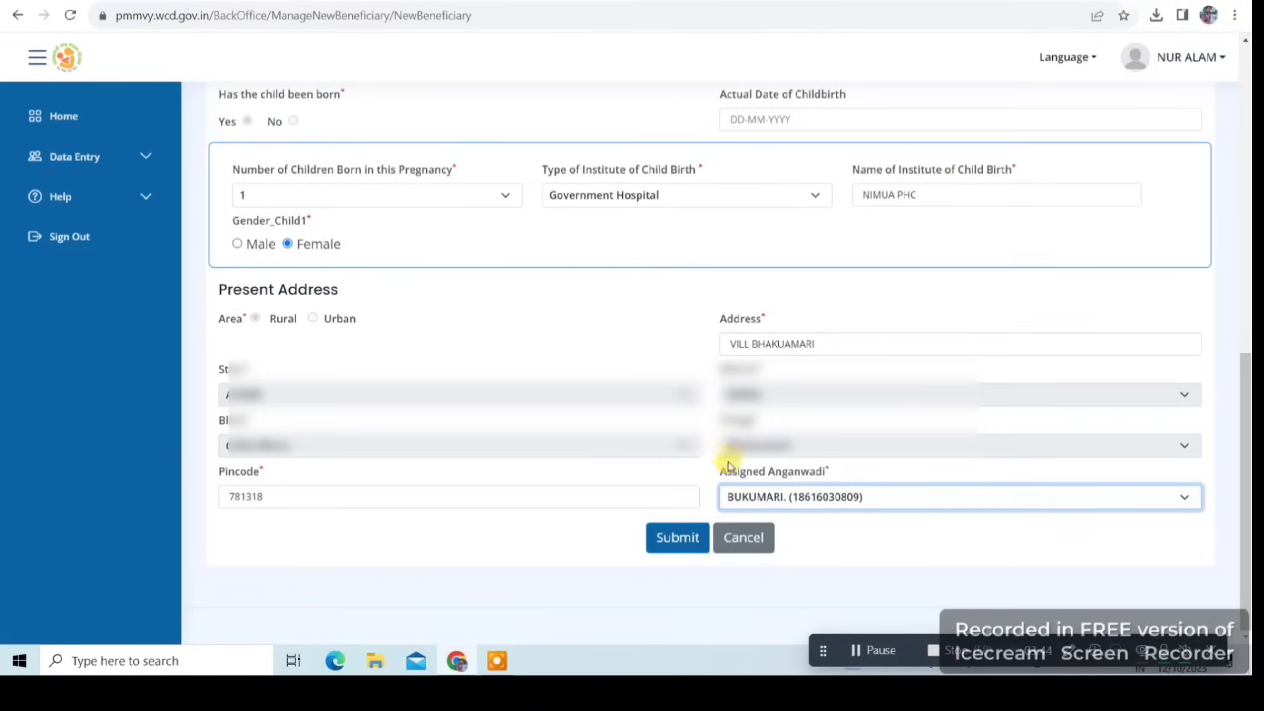
click(670, 544)
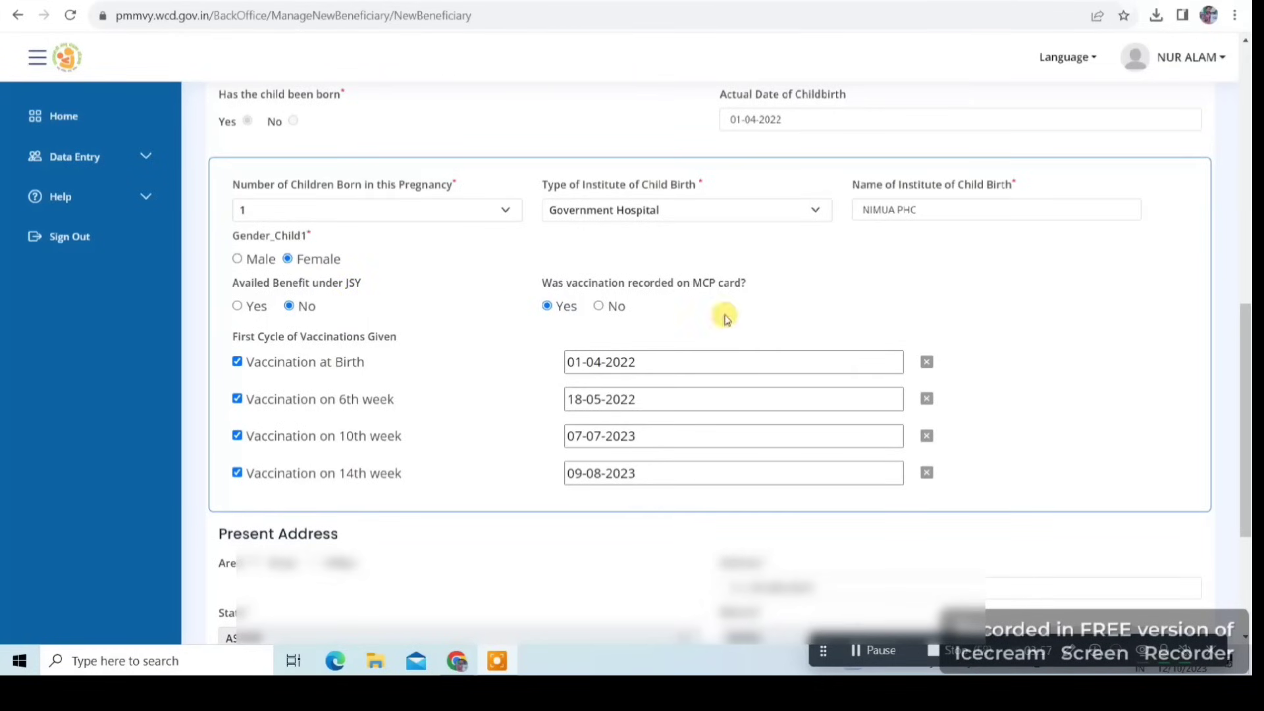
Submit the registration form with the childbirth date, JSY benefit and first-cycle vaccination details completed.
click(1004, 399)
scroll(1003, 396, down, 2)
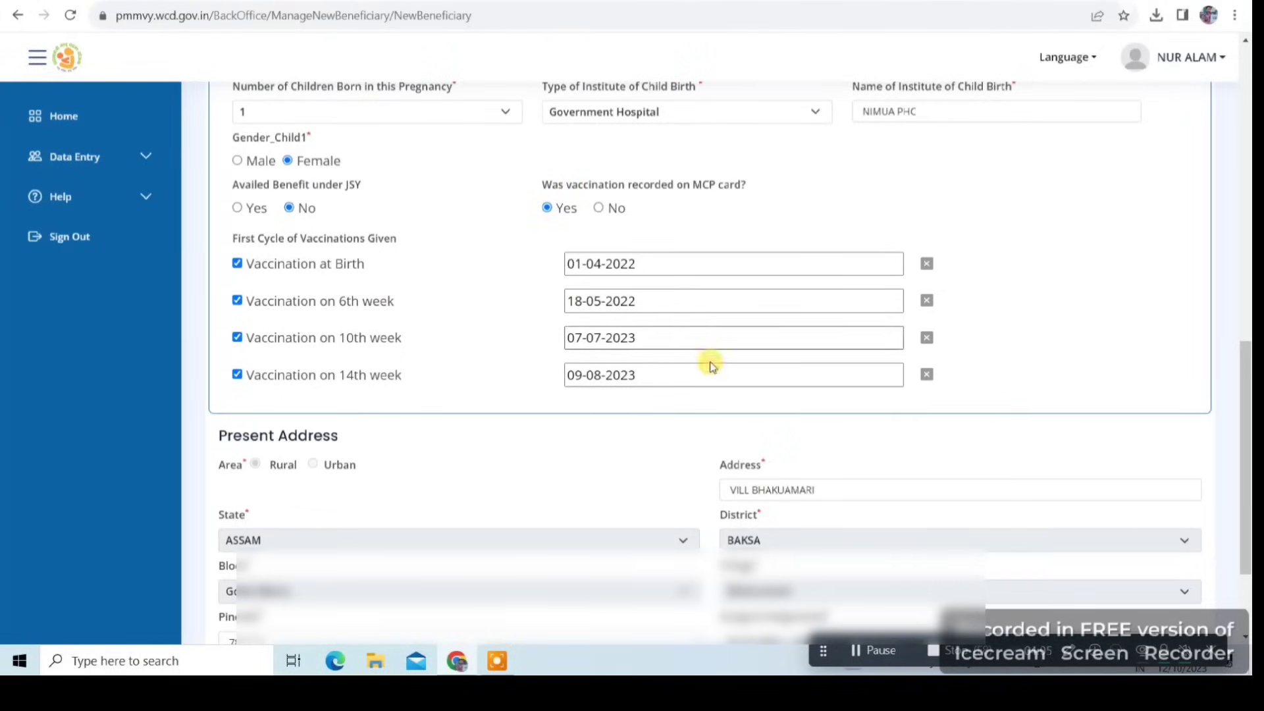
scroll(1103, 364, down, 2)
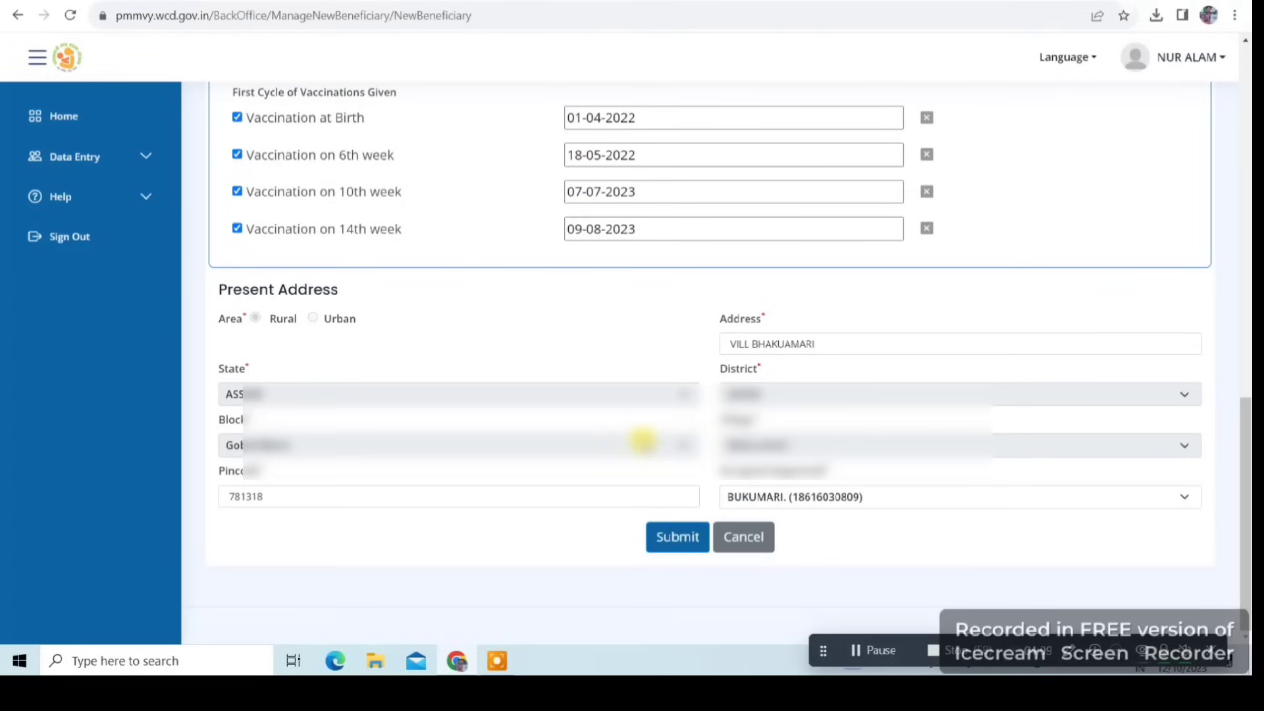
click(672, 540)
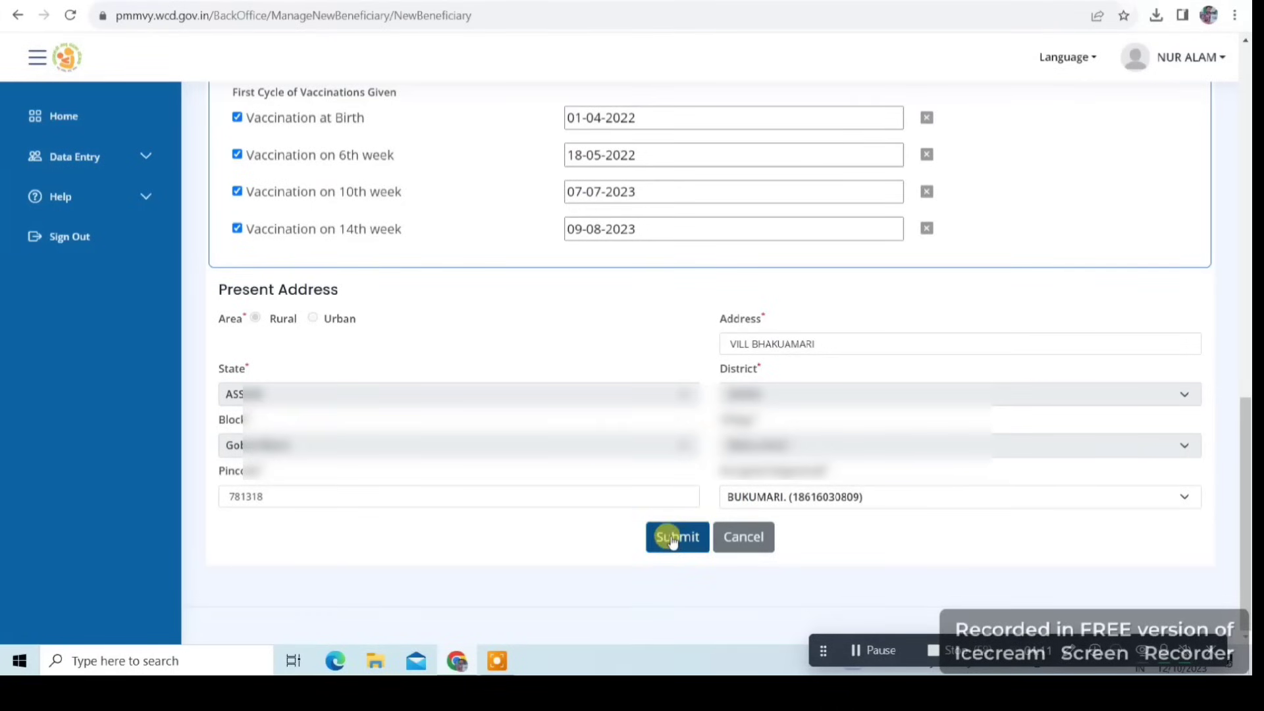
click(683, 536)
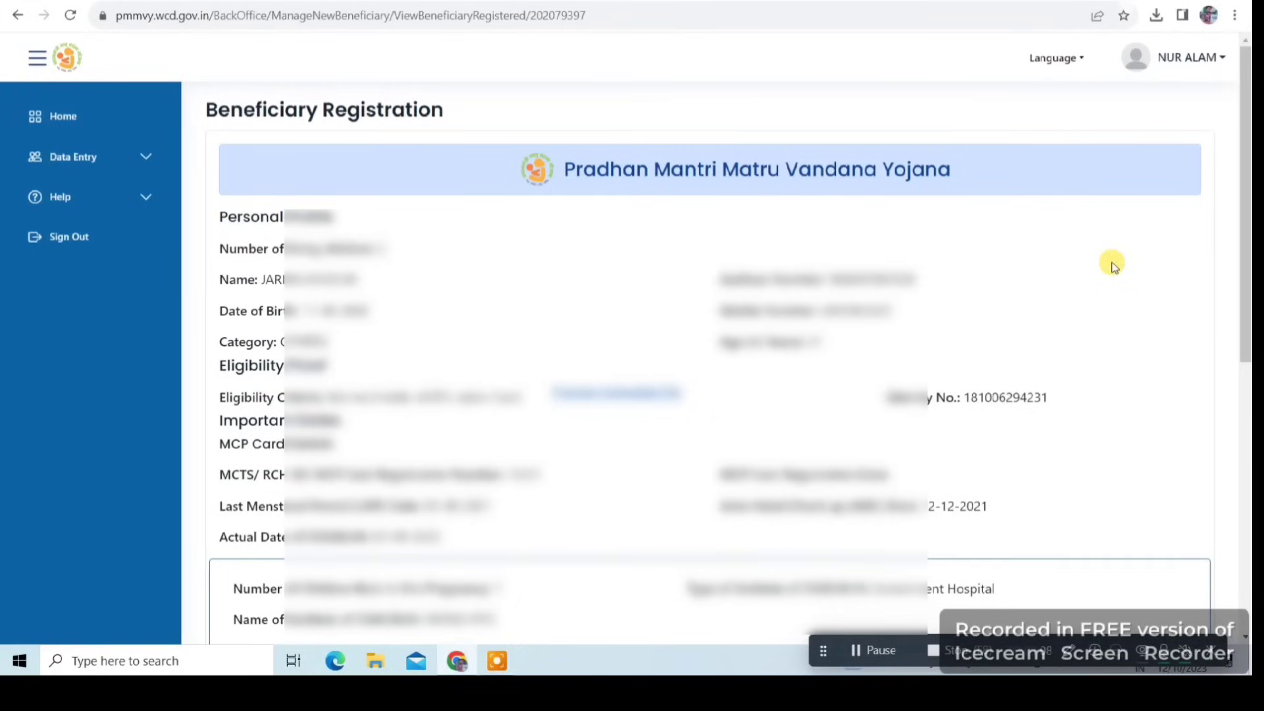
Review the beneficiary's registration summary, give the final submission and acknowledge the confirmation dialog.
scroll(1114, 265, down, 1)
scroll(1114, 265, down, 1)
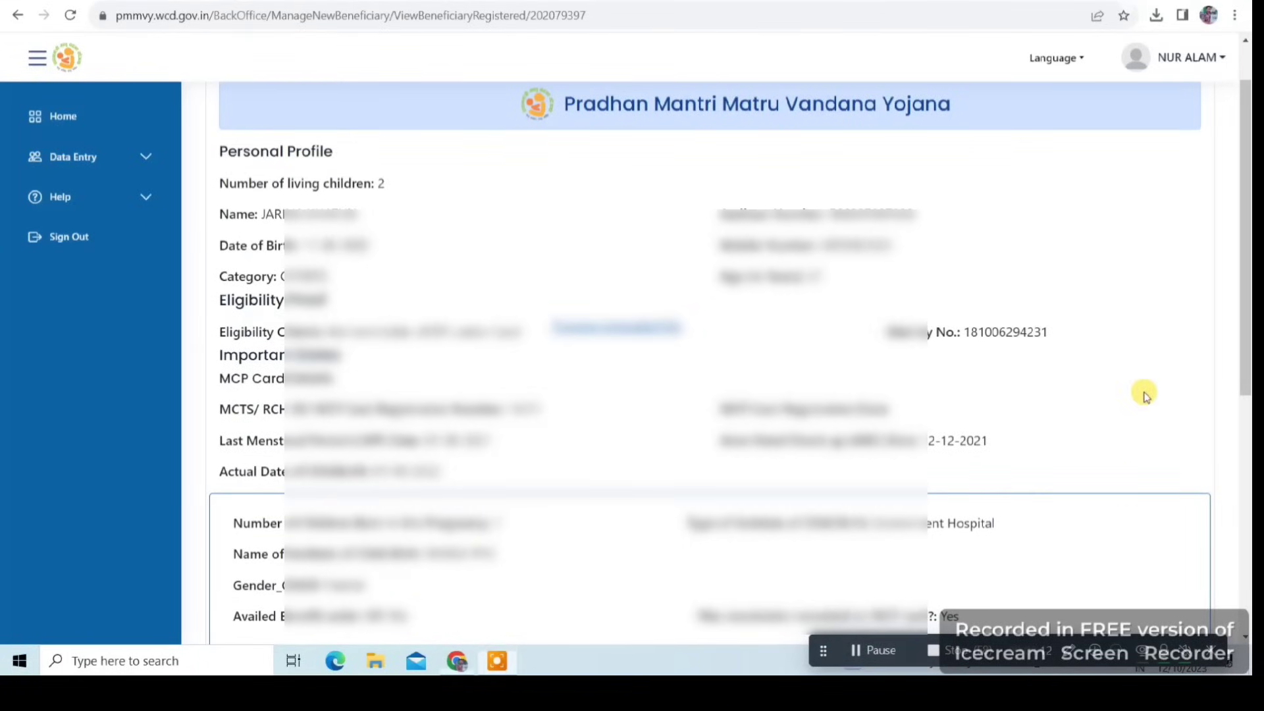
scroll(1146, 394, down, 2)
scroll(1145, 394, down, 5)
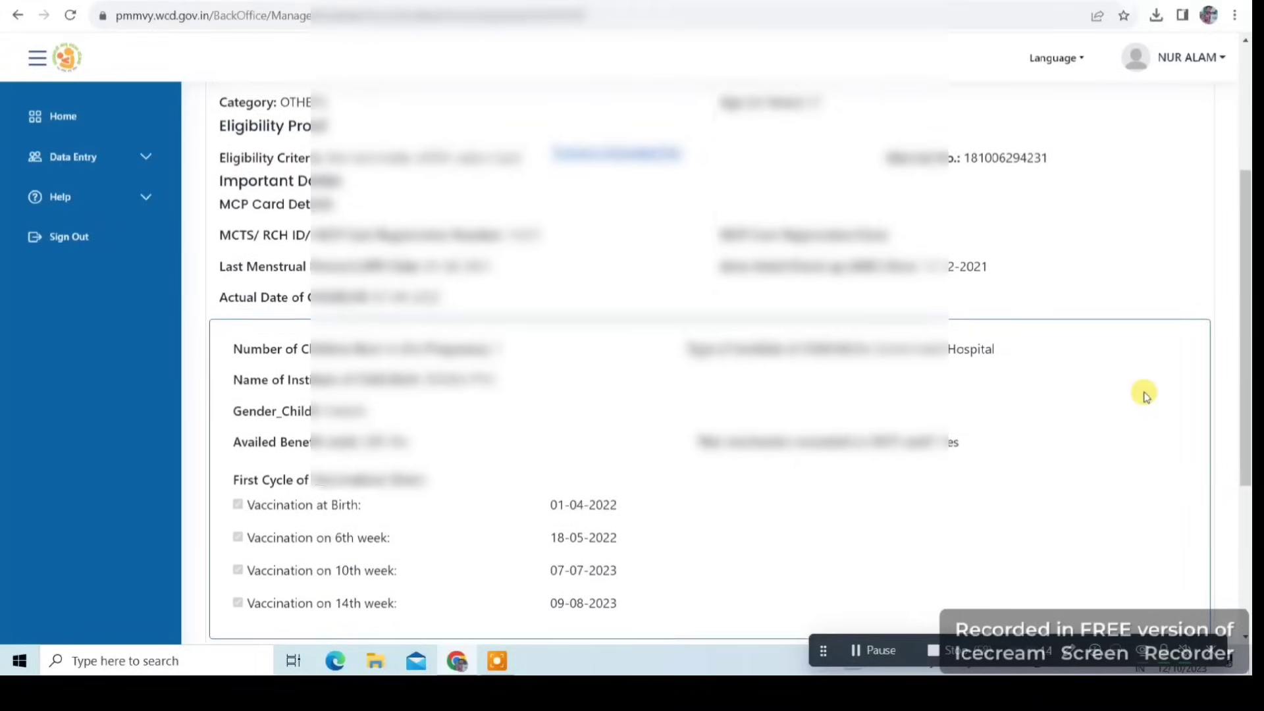
scroll(1145, 394, down, 1)
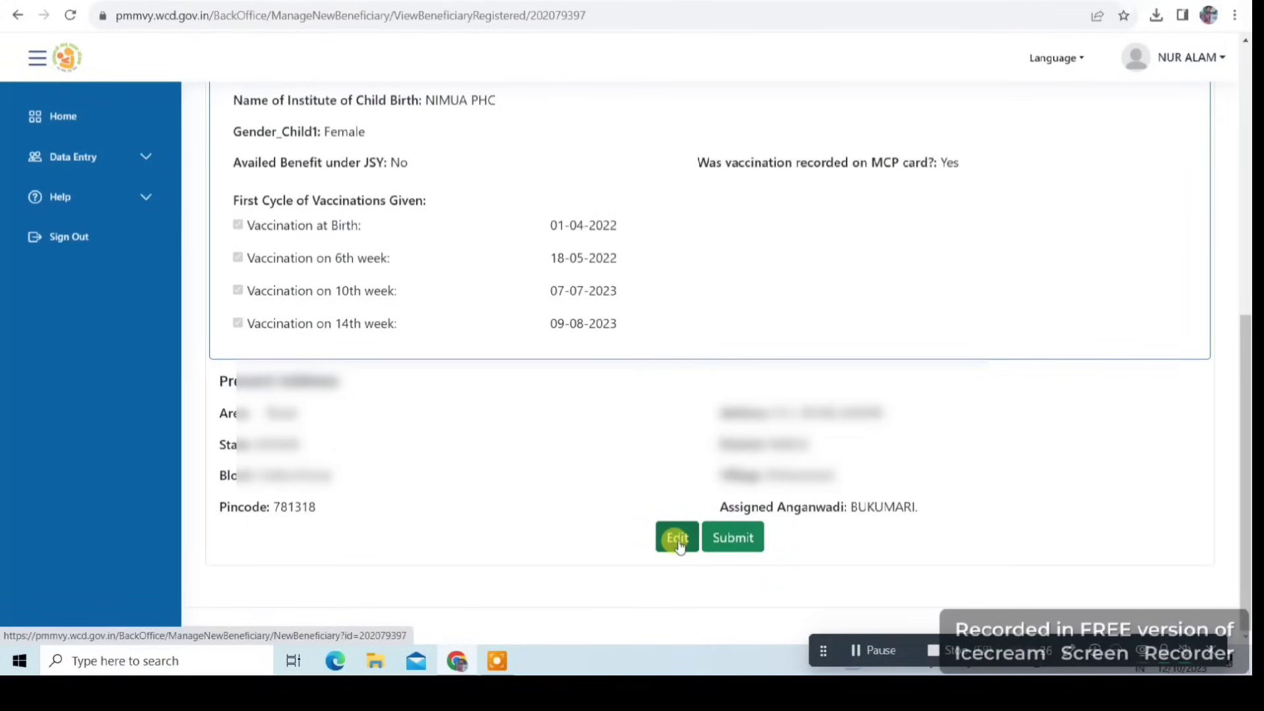
click(734, 543)
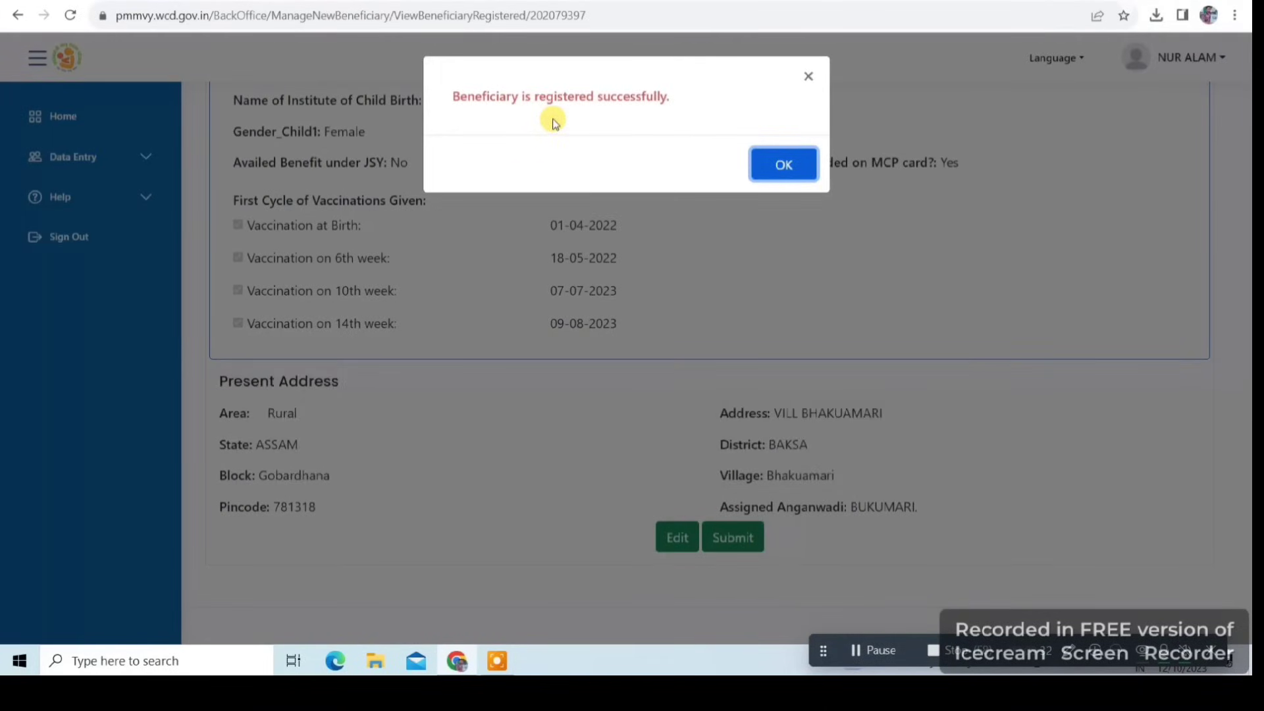
click(790, 170)
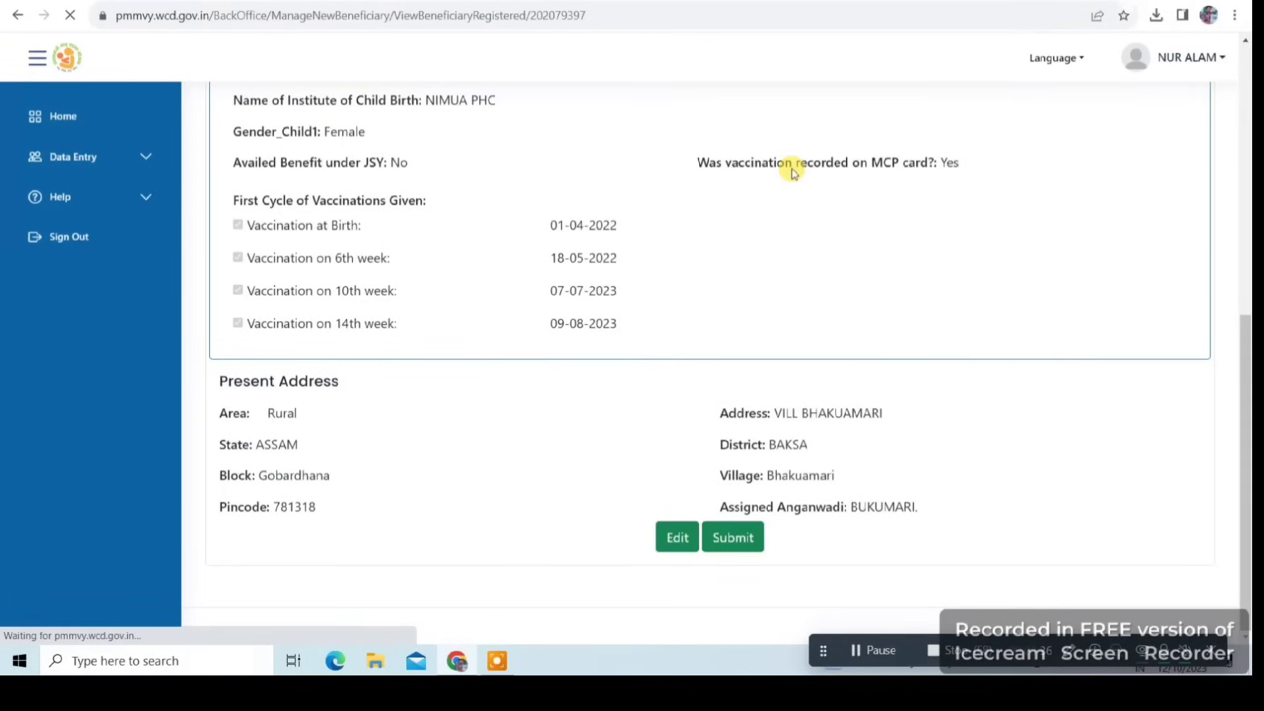